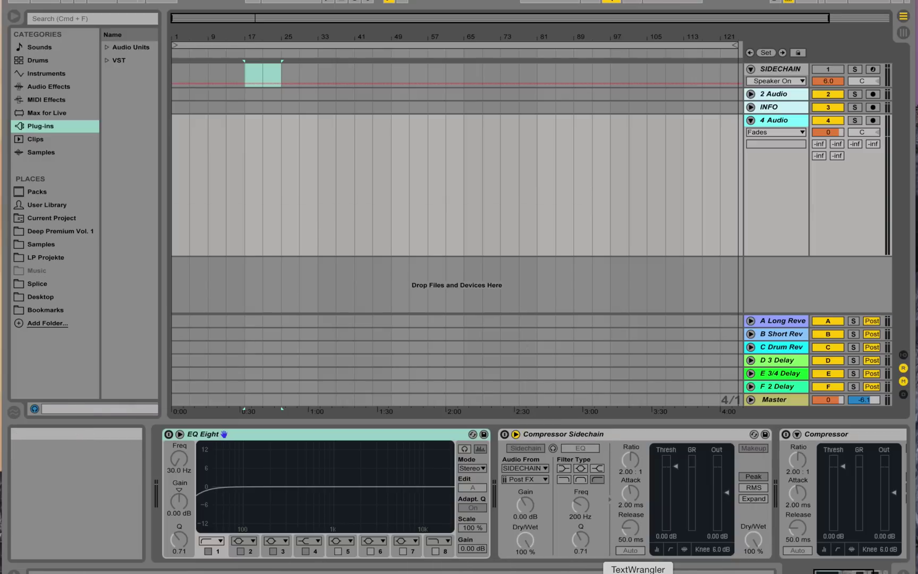
- Switch to TextWrangler and read the suggested cuts and the target length for the song
left_click(637, 569)
left_click_drag(279, 224, 336, 181)
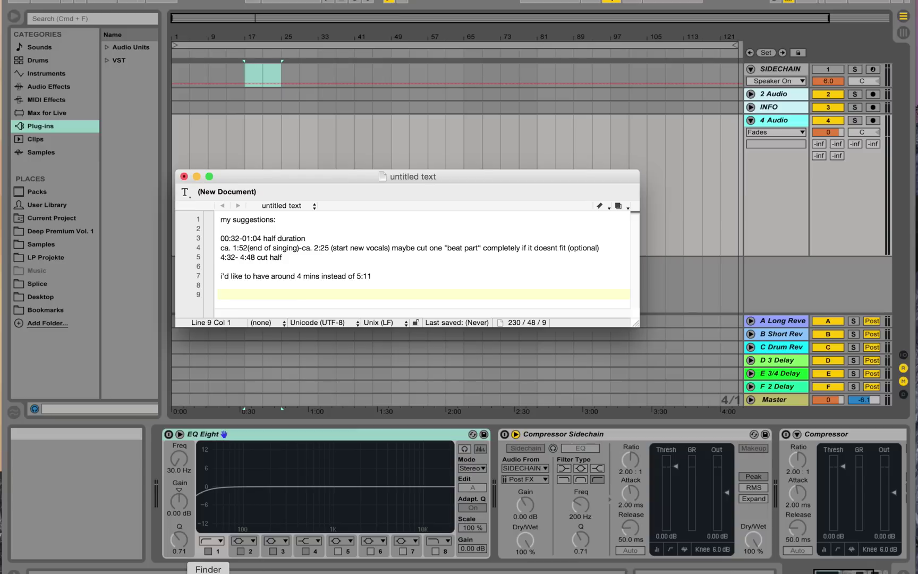
- Place "Emmanuel Jal - Baai (Axmod Remix).mp3" from the Cutting folder on the 4 Audio track at bar 17, and minimize the notes
left_click(207, 573)
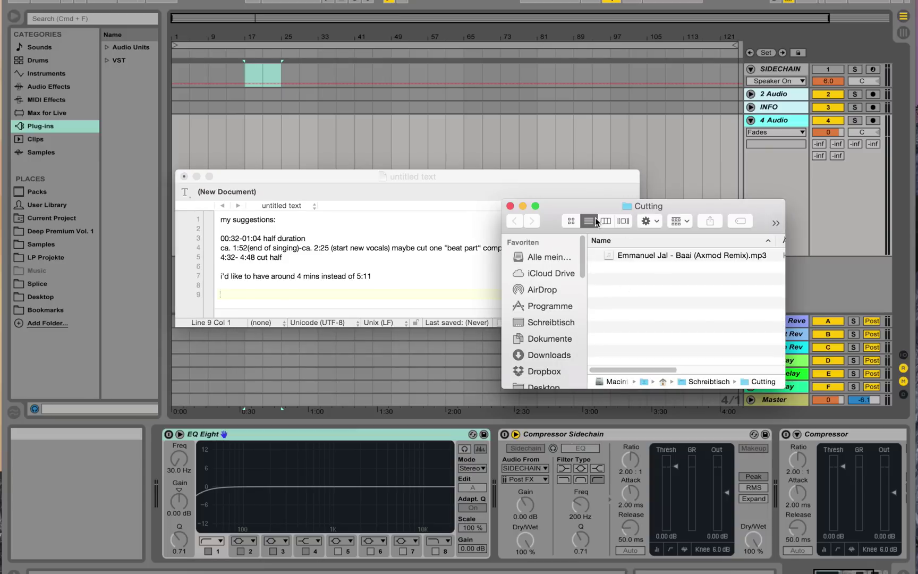
left_click(582, 176)
left_click_drag(692, 258, 641, 144)
left_click_drag(562, 134, 245, 123)
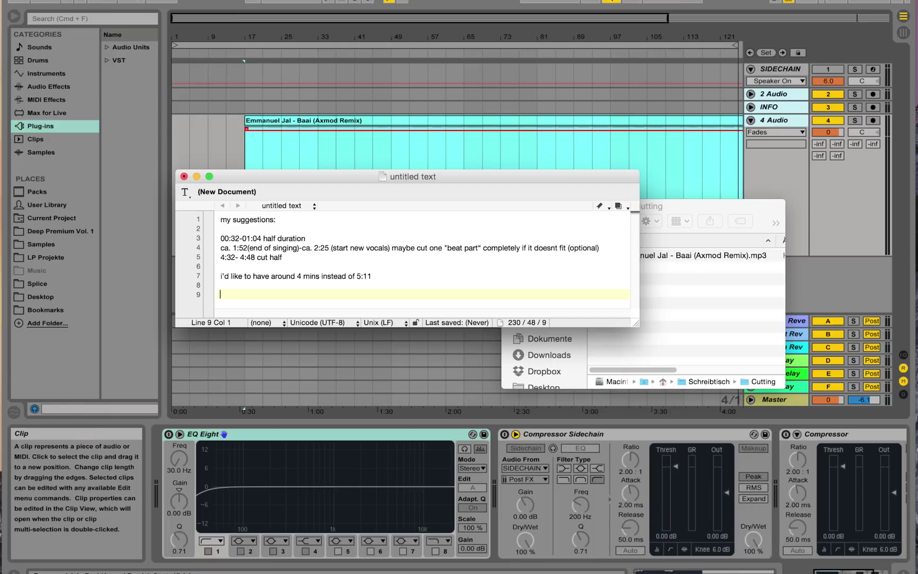
left_click(196, 177)
left_click(523, 203)
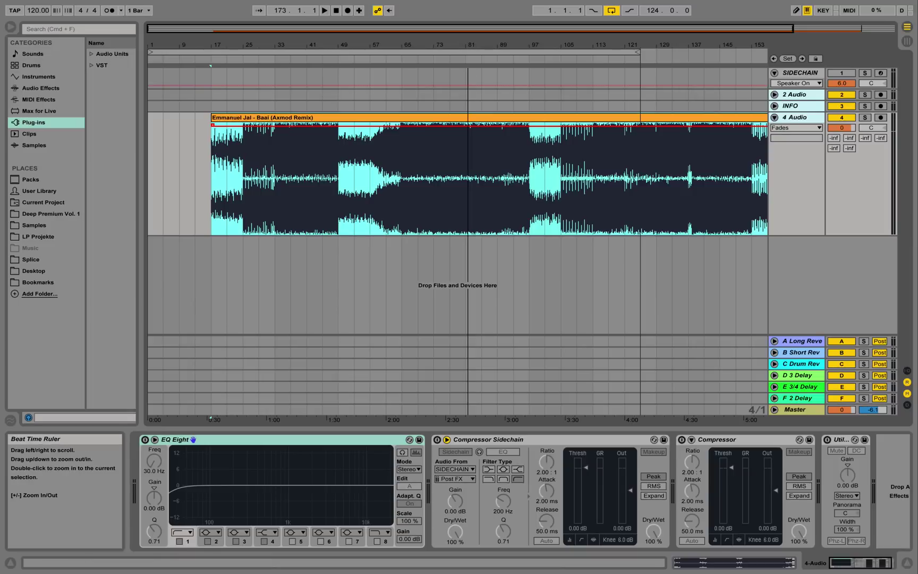
- Set the arrangement loop to cover the whole song clip, starting at 17.1.1 with a length of 156 bars
left_click(361, 117)
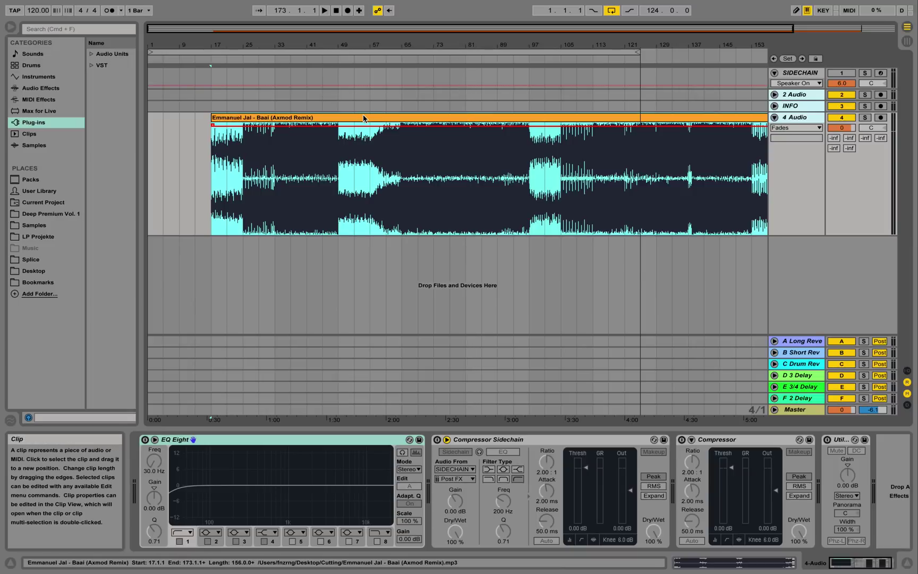
left_click_drag(558, 44, 505, 41)
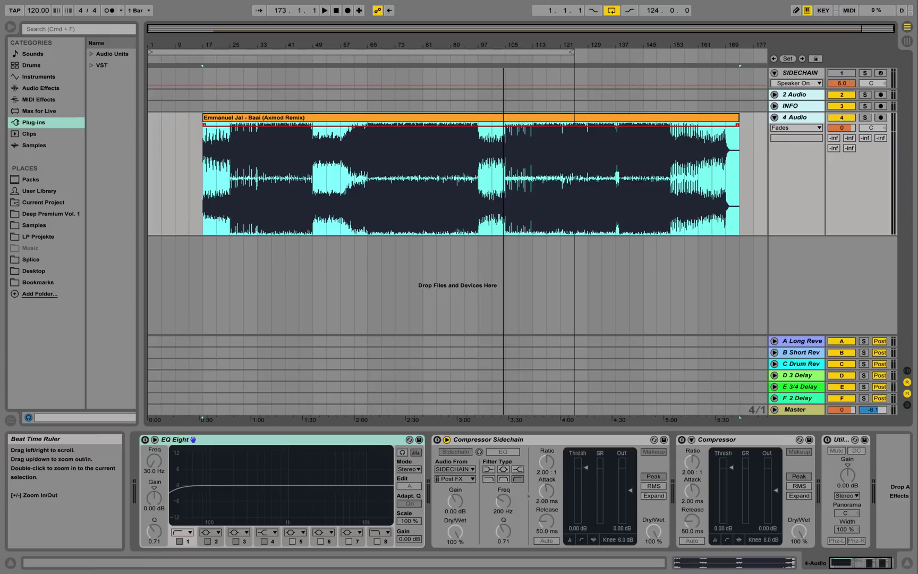
left_click(390, 118)
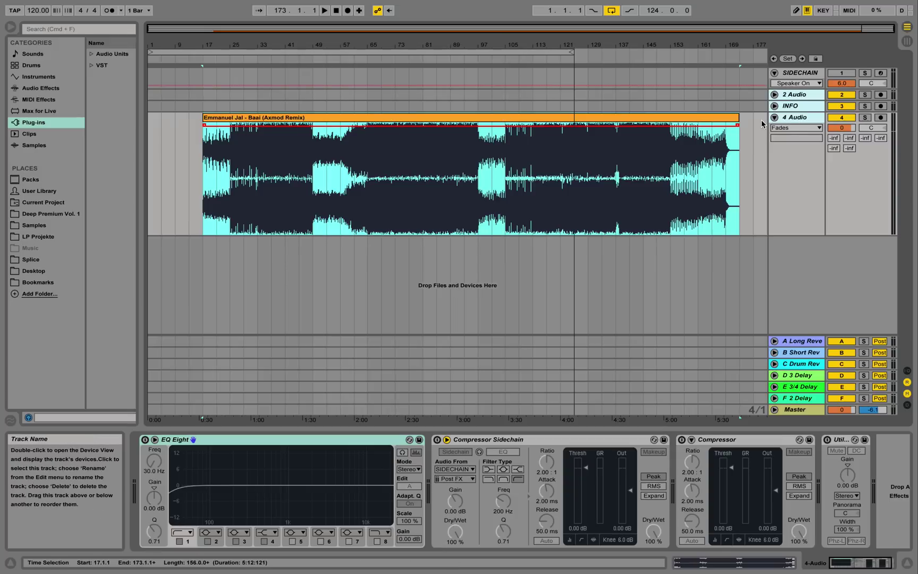
left_click(284, 121)
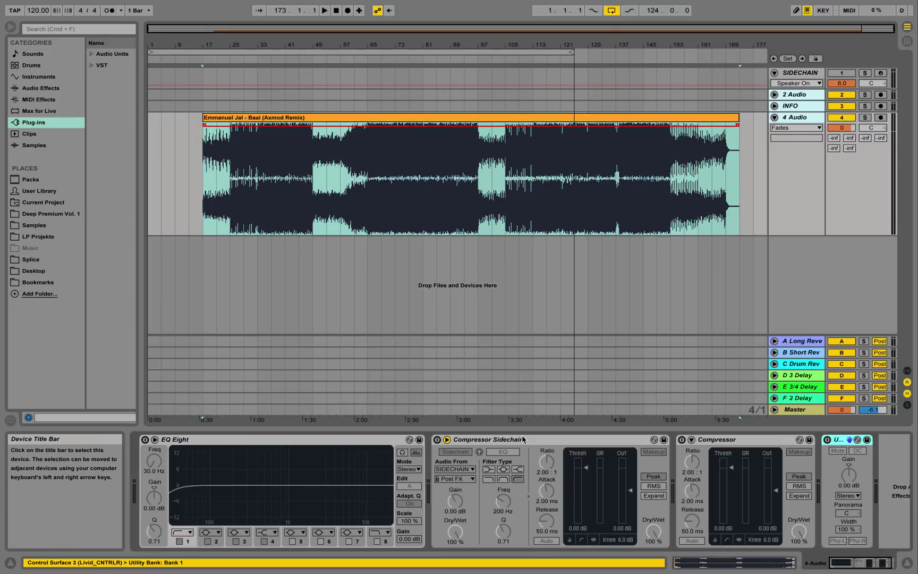
left_click_drag(630, 51, 744, 57)
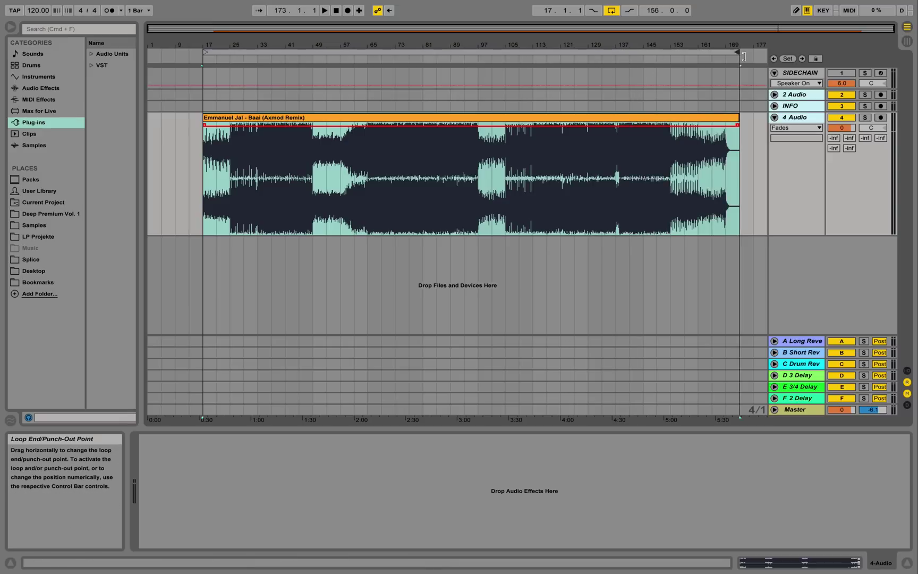
- Set the song clip's warp mode to Complex Pro and enlarge its waveform display
double_click(322, 121)
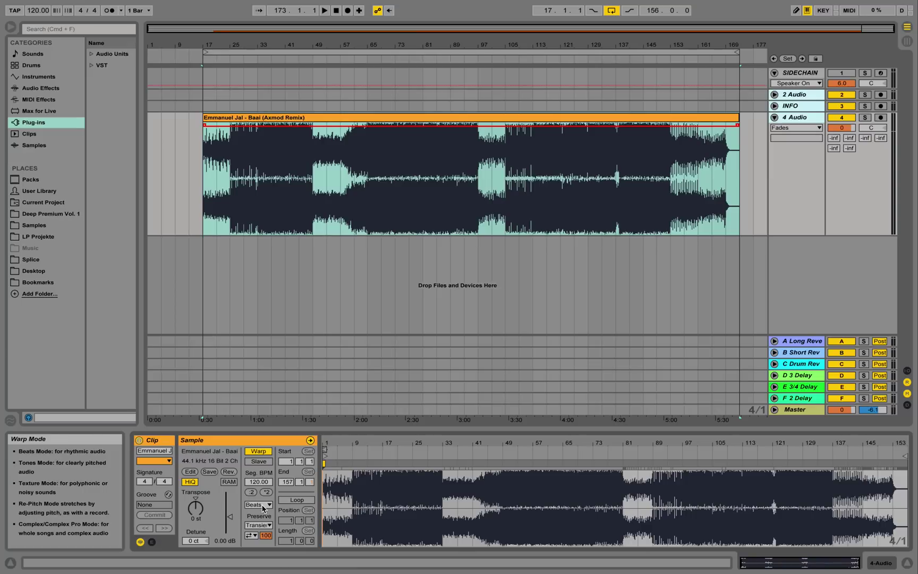
left_click(264, 506)
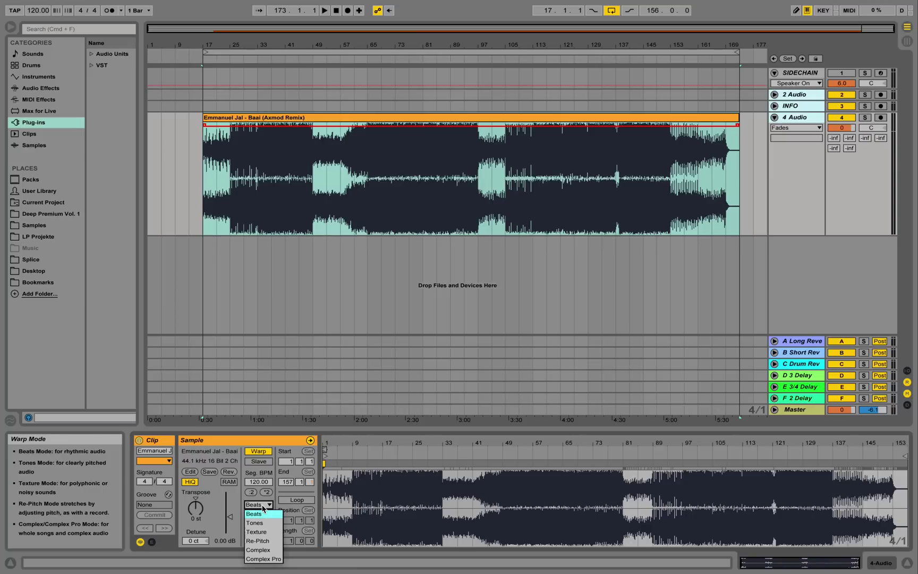
left_click(273, 559)
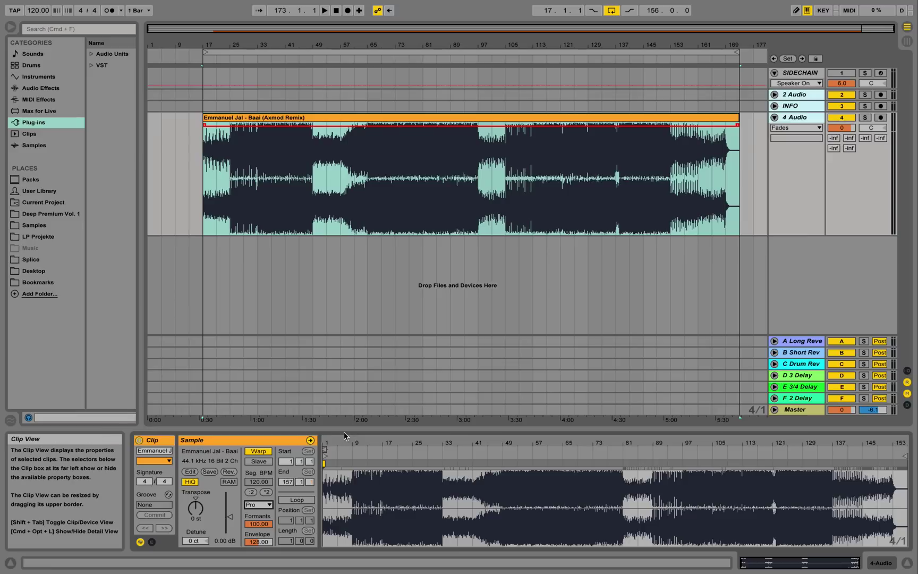
left_click_drag(343, 429, 347, 292)
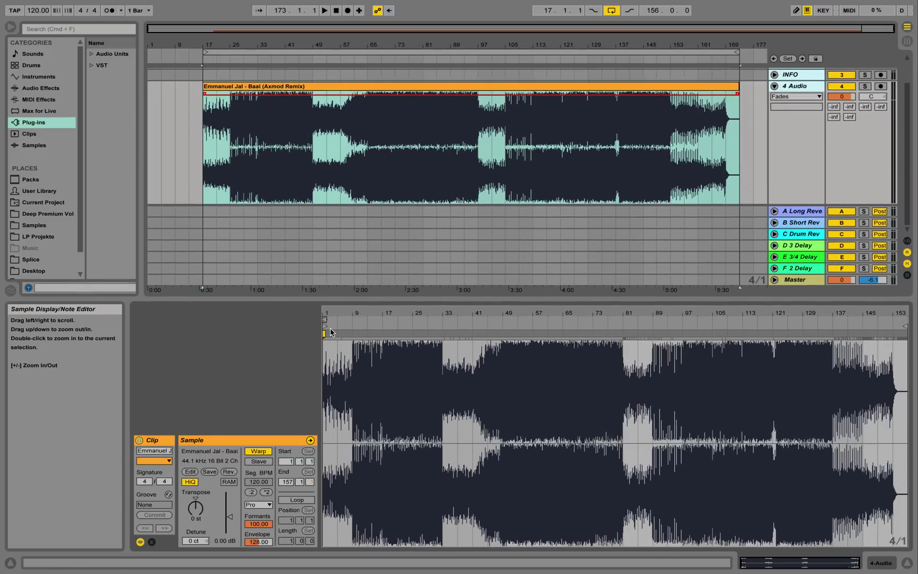
- Set 1.1.1 at the transient of the first strong kick, just before bar 9 of the sample
key("plus")
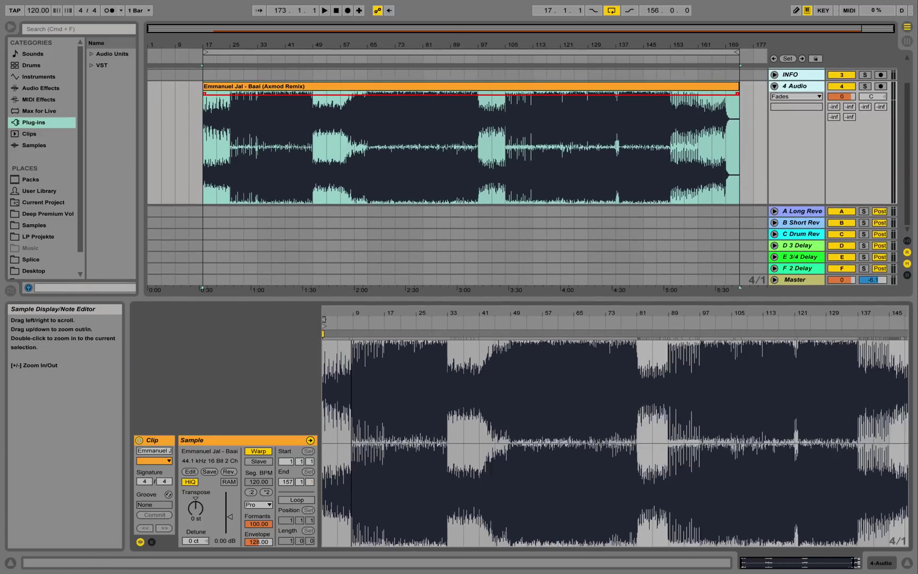
key("plus")
key("plus")
key("plus")
key("plus")
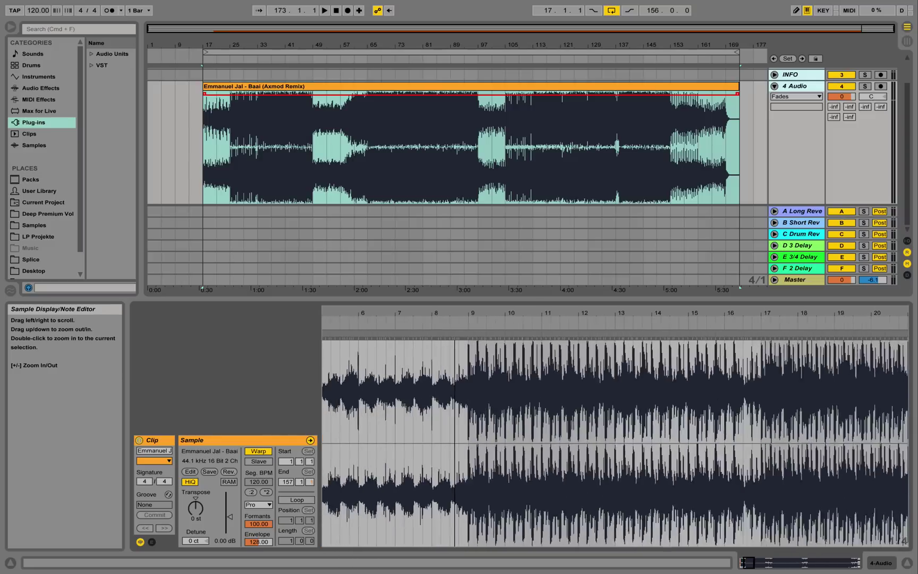
key("plus")
key("plus")
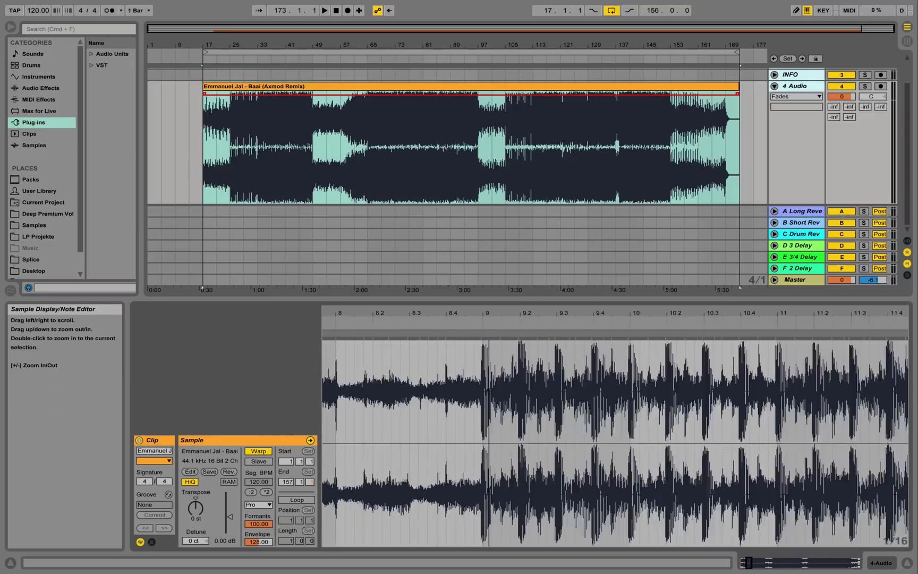
key("plus")
key("plus")
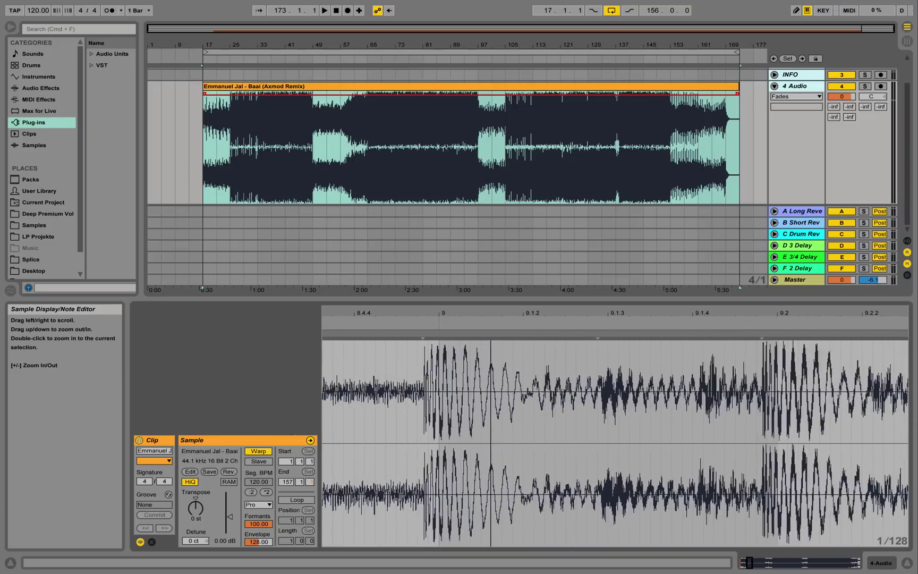
key("plus")
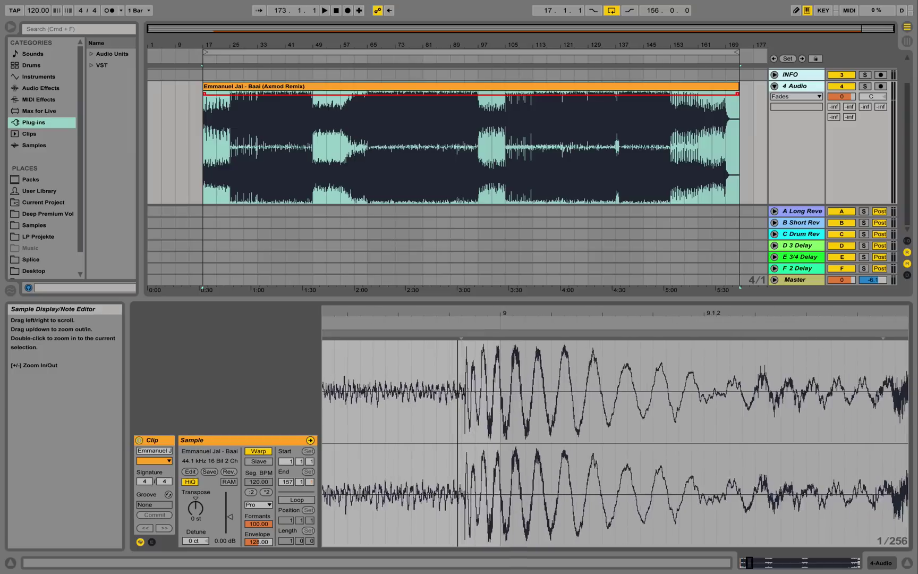
mouse_move(461, 332)
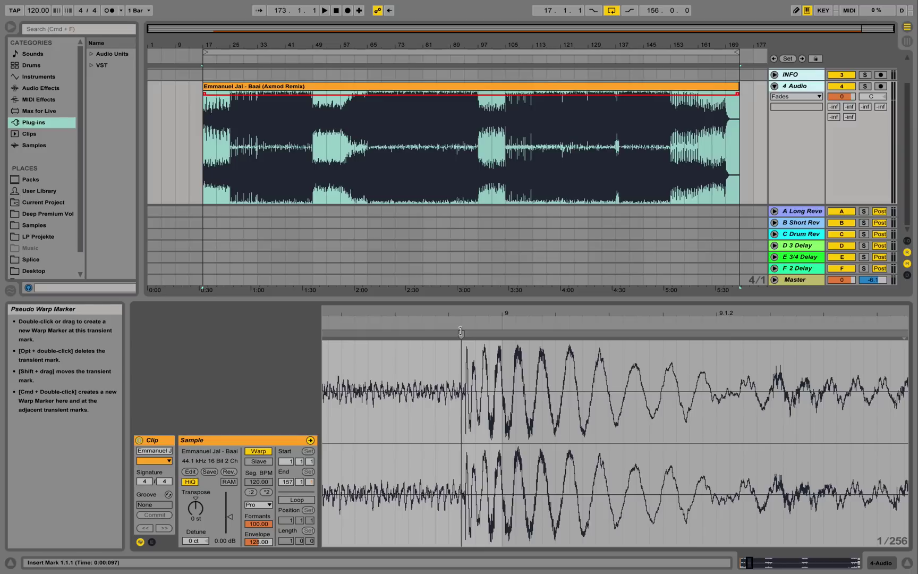
left_click(461, 332)
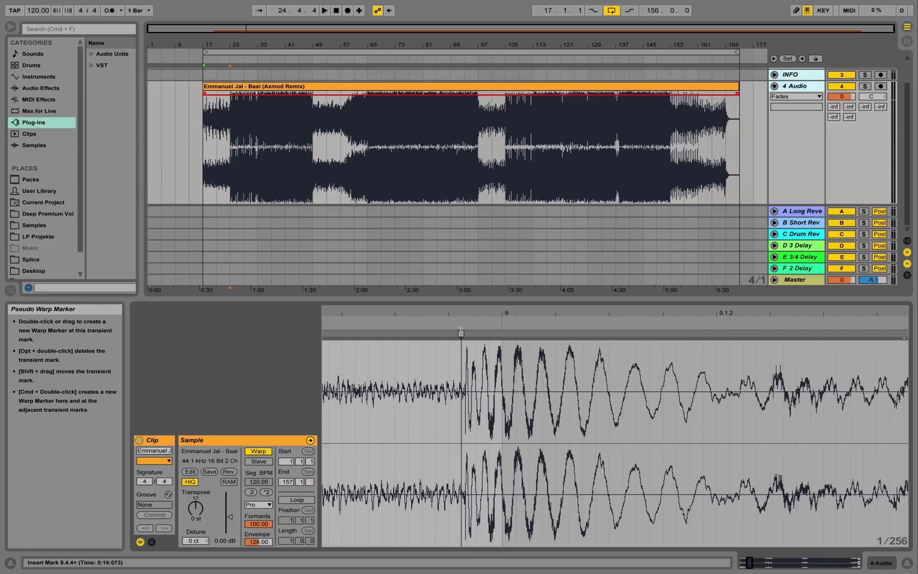
right_click(460, 333)
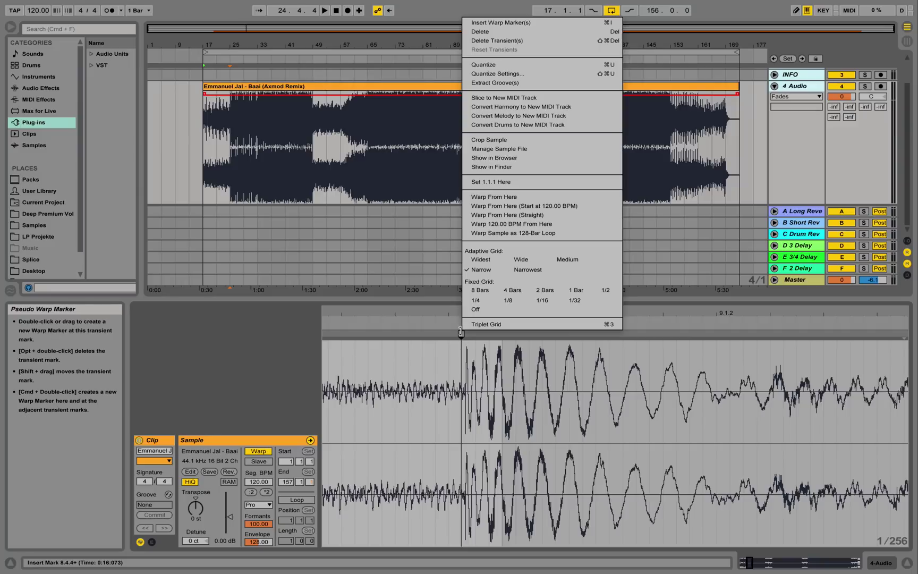
left_click(502, 181)
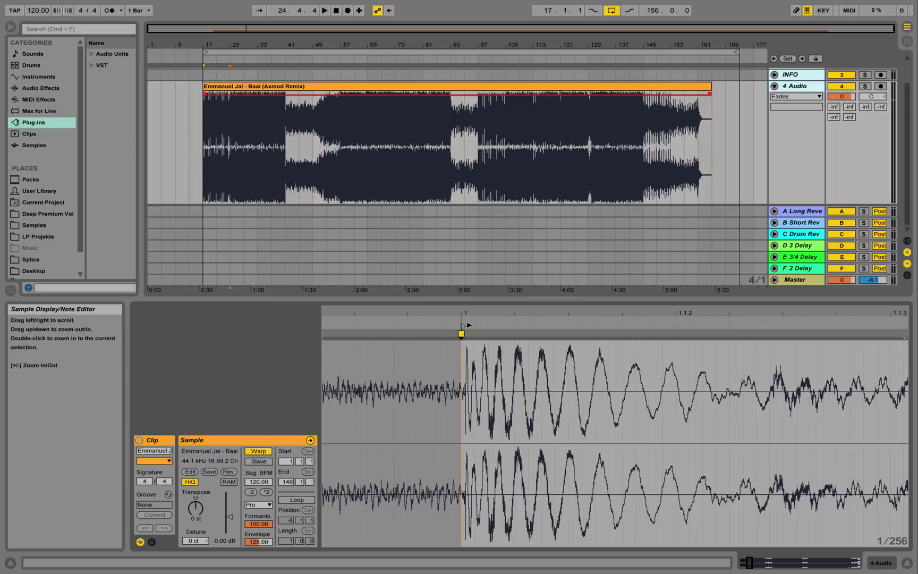
- Move the clip's start marker and loop start back to the beginning of the audio at -8.1.1
mouse_move(469, 325)
left_mouse_down()
mouse_move(468, 296)
mouse_move(457, 282)
mouse_move(402, 267)
left_mouse_up()
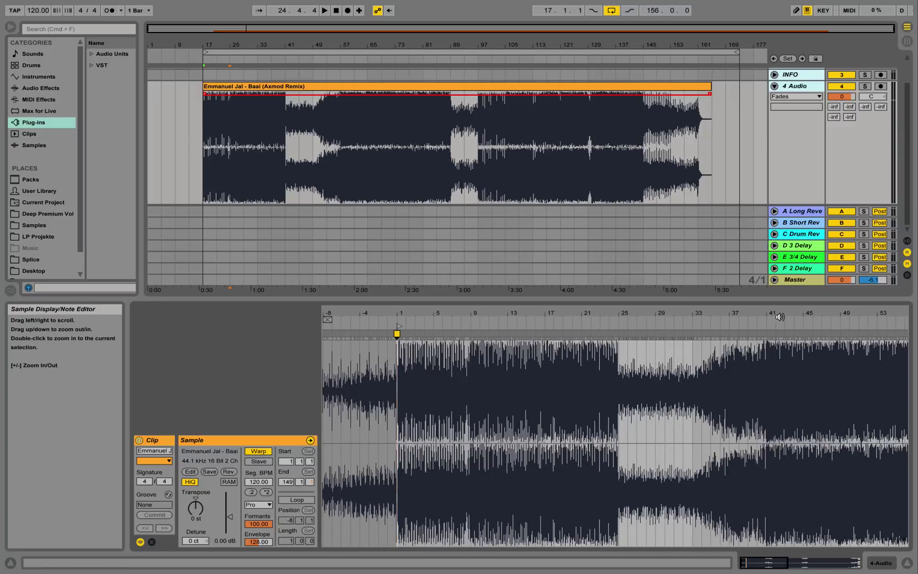
left_click_drag(768, 316, 769, 382)
left_click_drag(580, 314, 581, 367)
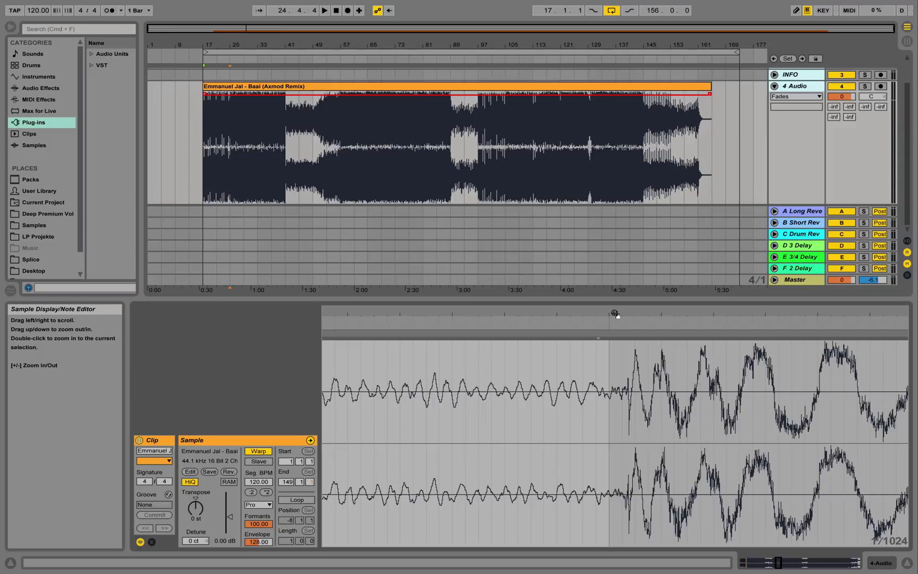
mouse_move(615, 314)
left_mouse_down()
mouse_move(615, 296)
mouse_move(555, 288)
mouse_move(537, 327)
left_mouse_up()
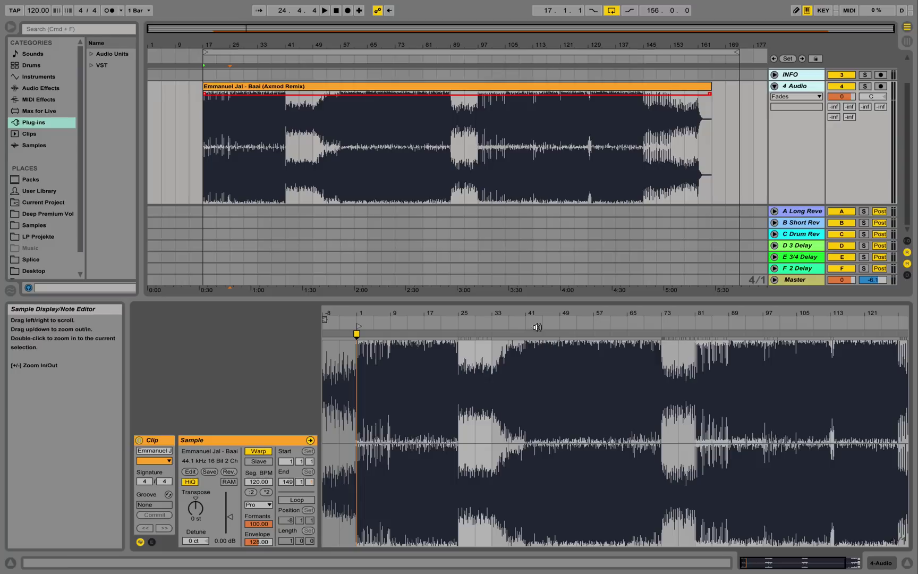
mouse_move(331, 321)
left_mouse_down()
mouse_move(395, 326)
mouse_move(331, 325)
left_mouse_up()
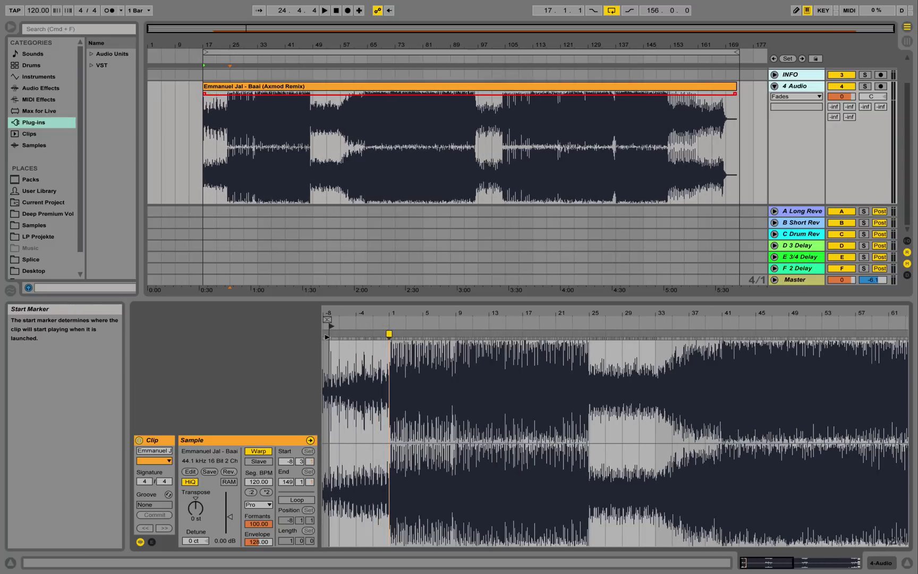
left_click_drag(389, 334, 386, 333)
left_click_drag(330, 372, 330, 441)
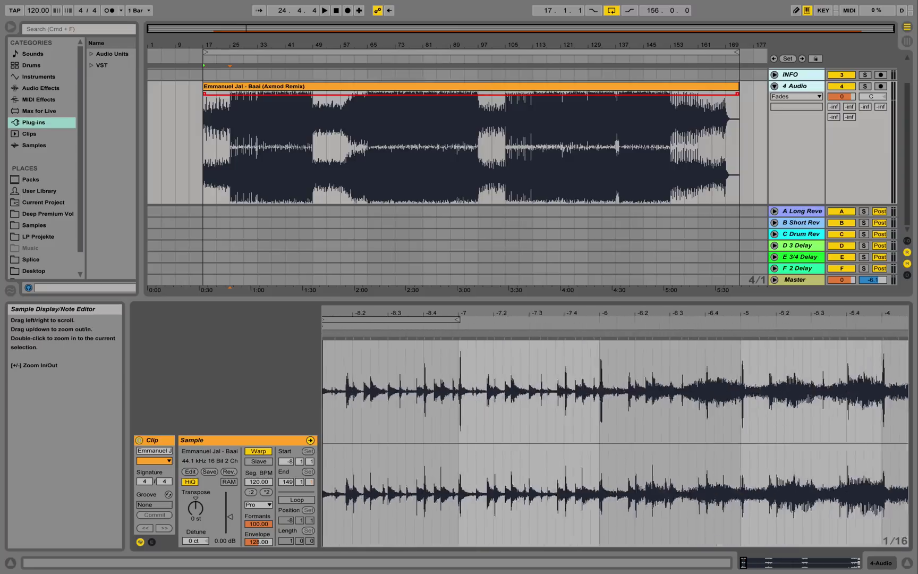
mouse_move(416, 314)
left_mouse_down()
mouse_move(416, 340)
mouse_move(416, 313)
left_mouse_up()
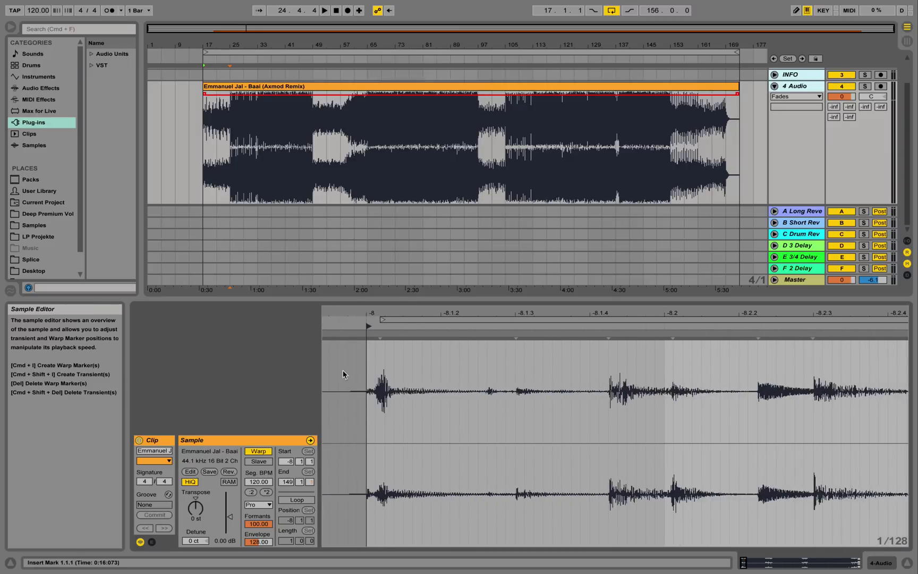
left_click_drag(382, 319, 368, 318)
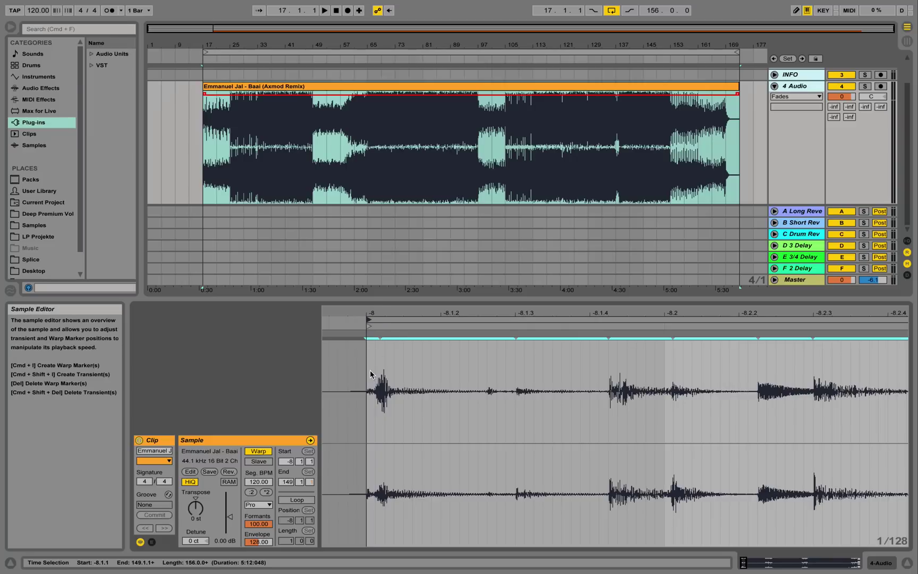
- Extend the clip's loop end to near the end of the song, for a loop length of 152 bars
left_click_drag(402, 318, 402, 218)
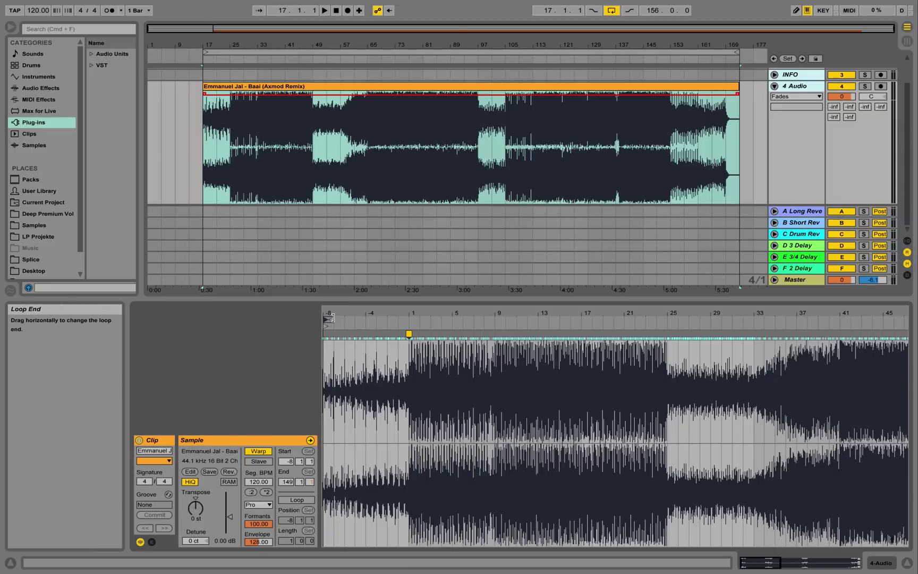
left_click_drag(335, 319, 678, 321)
left_click_drag(589, 372, 588, 319)
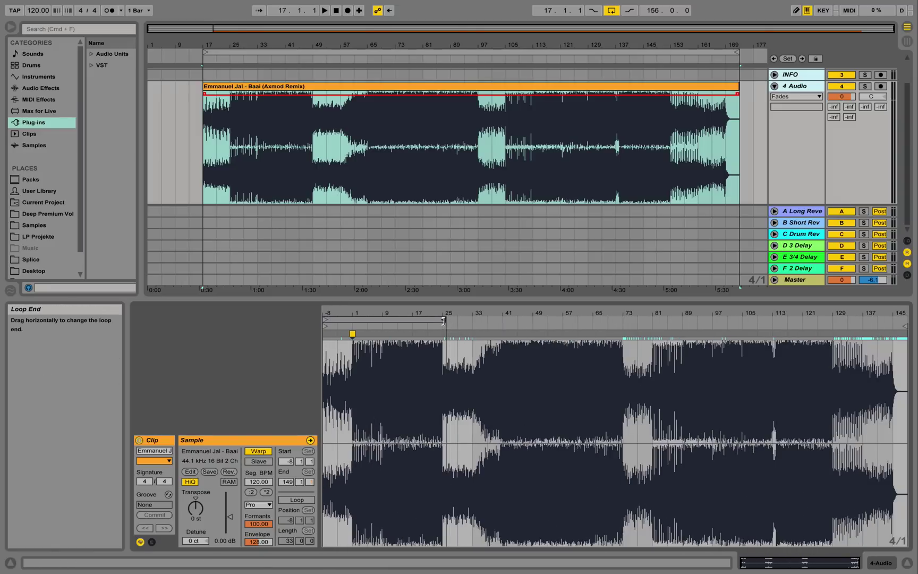
mouse_move(444, 320)
left_mouse_down()
mouse_move(903, 331)
mouse_move(895, 333)
left_mouse_up()
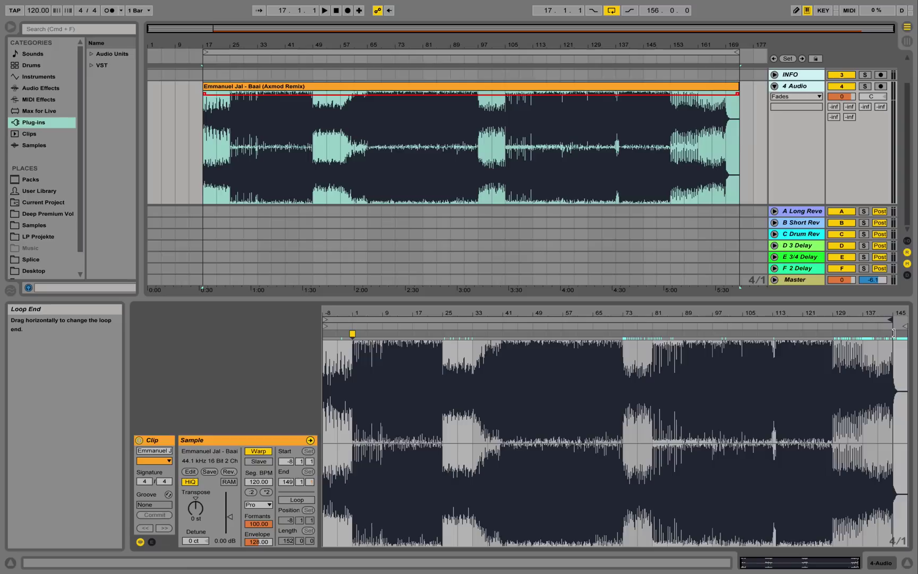
left_click_drag(895, 308, 885, 327)
- Set 1.1.1 at the clip's start marker at -8.1.1, so bar counting begins at the start of the audio
left_click_drag(325, 315, 326, 350)
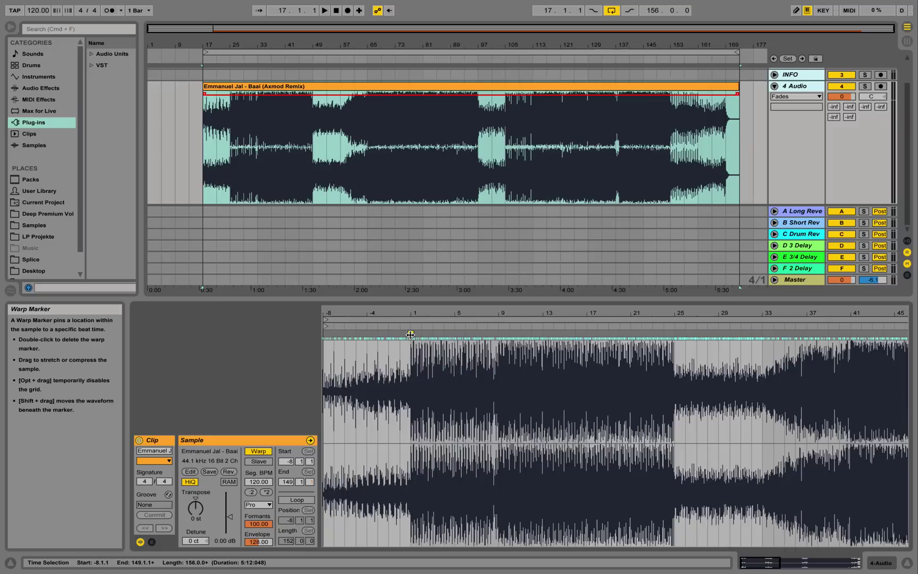
left_click_drag(326, 315, 326, 383)
right_click(329, 327)
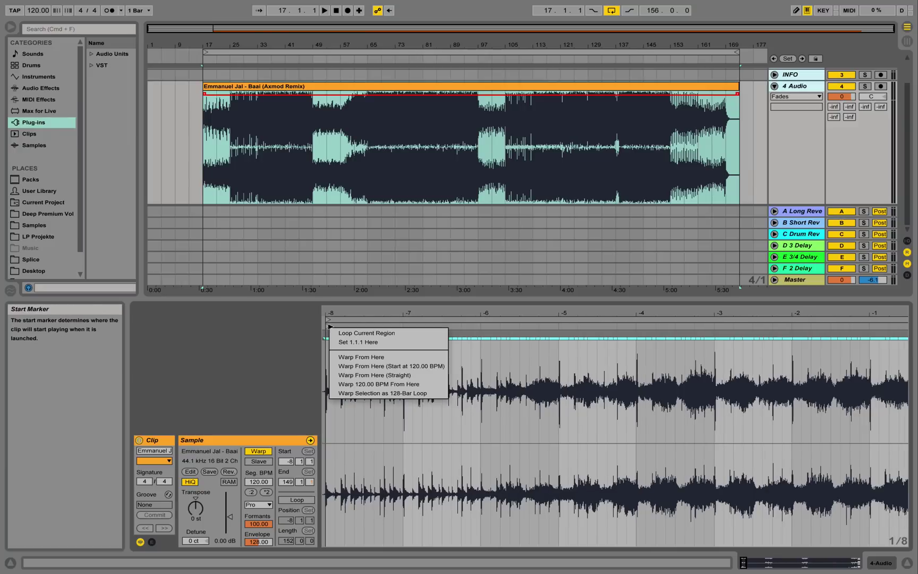
left_click(340, 342)
left_click_drag(340, 315, 335, 287)
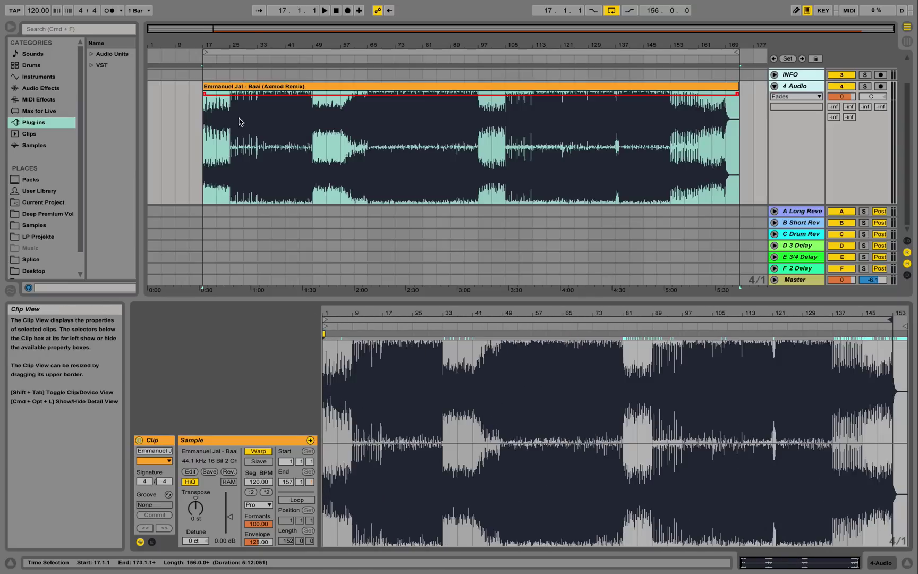
- Hide the clip's detail view, then move the song clip and the arrangement loop to start at 1.1.1
key("plus")
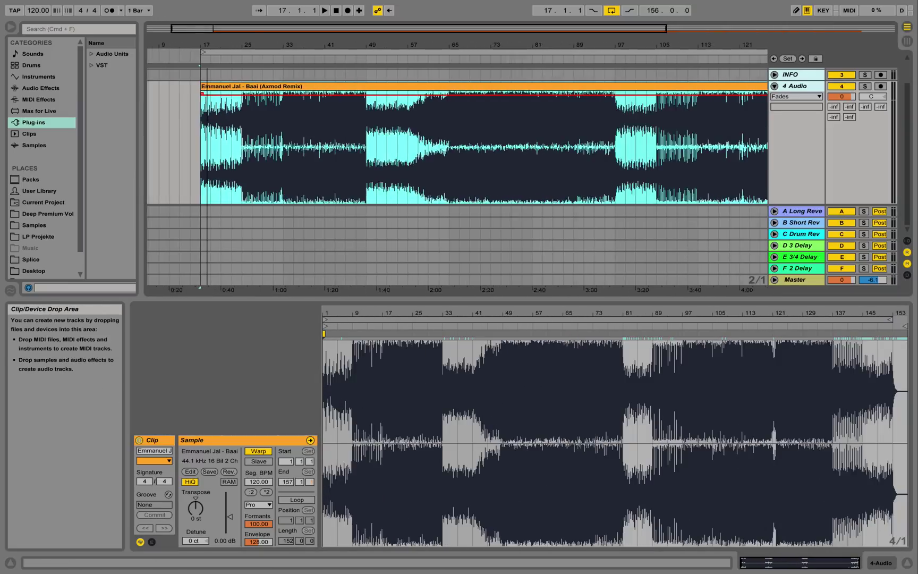
left_click(907, 563)
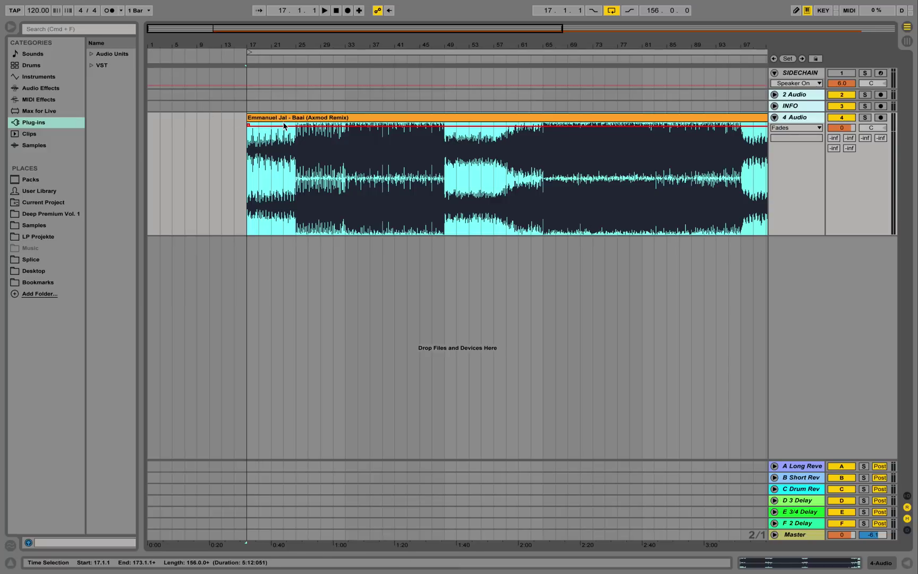
left_click_drag(286, 119, 189, 119)
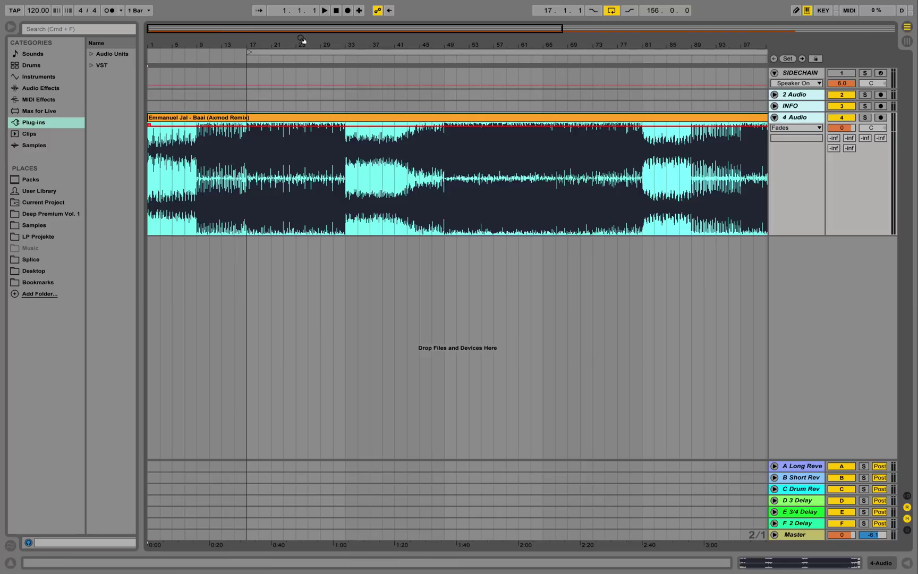
left_click_drag(303, 52, 204, 52)
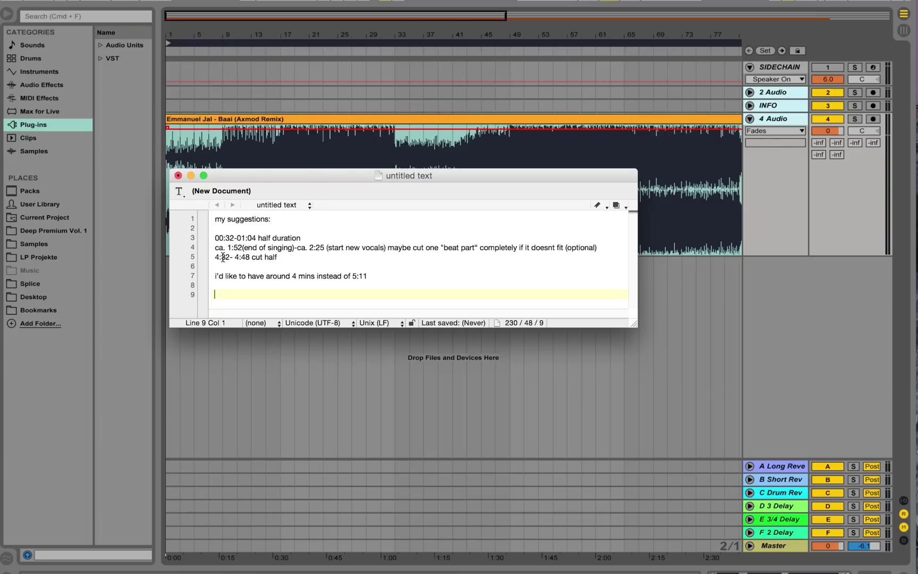
- Put away the suggestion notes and add a locator named "Cut" at bar 17 (0:32)
left_click(191, 175)
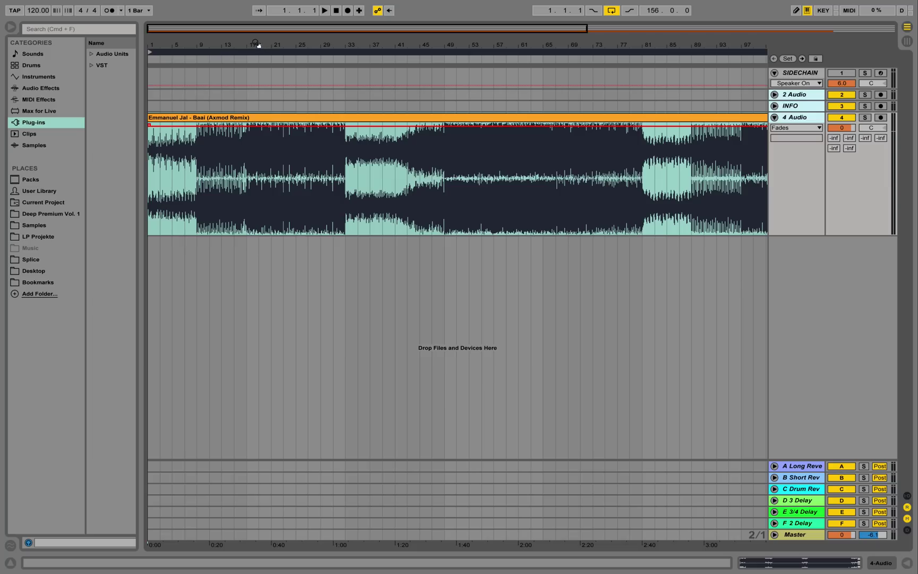
left_click_drag(221, 5, 223, 24)
left_click_drag(308, 47, 308, 44)
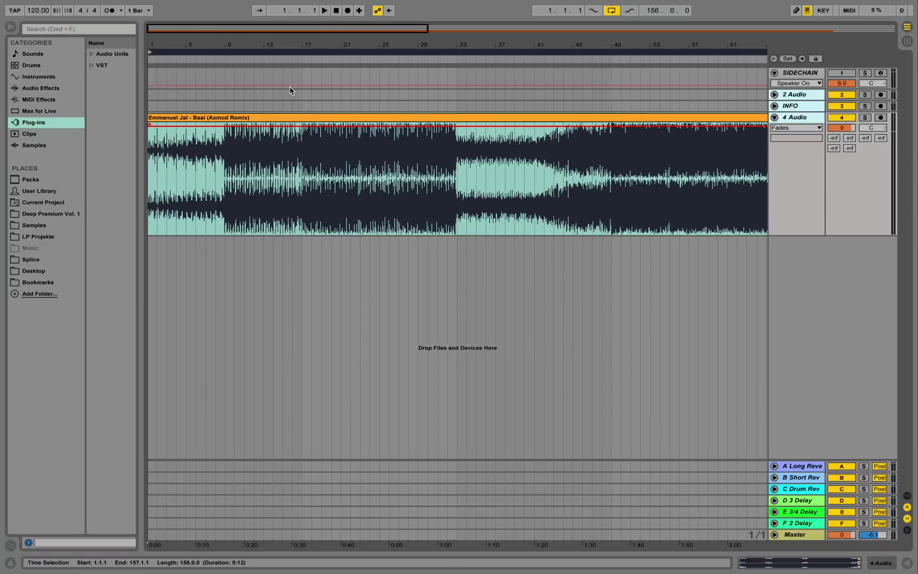
right_click(302, 58)
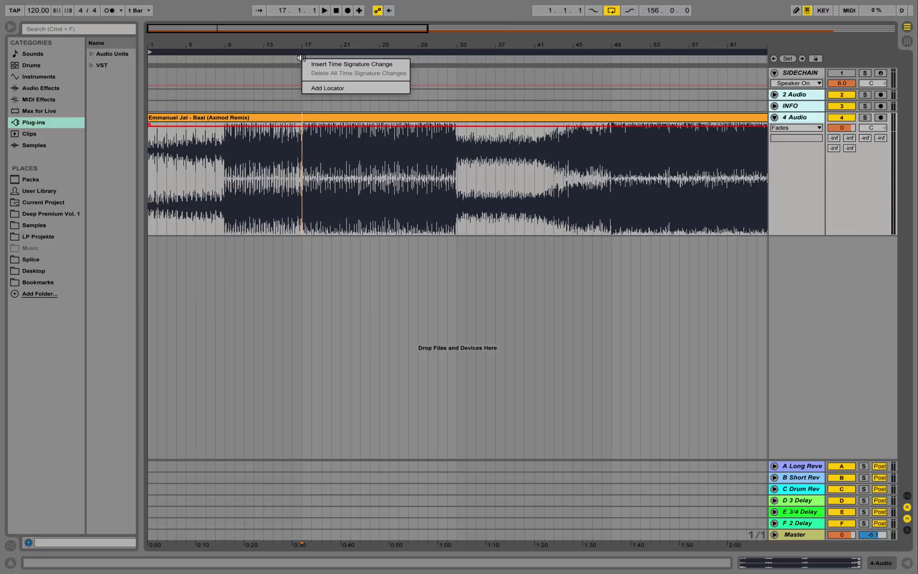
left_click(321, 89)
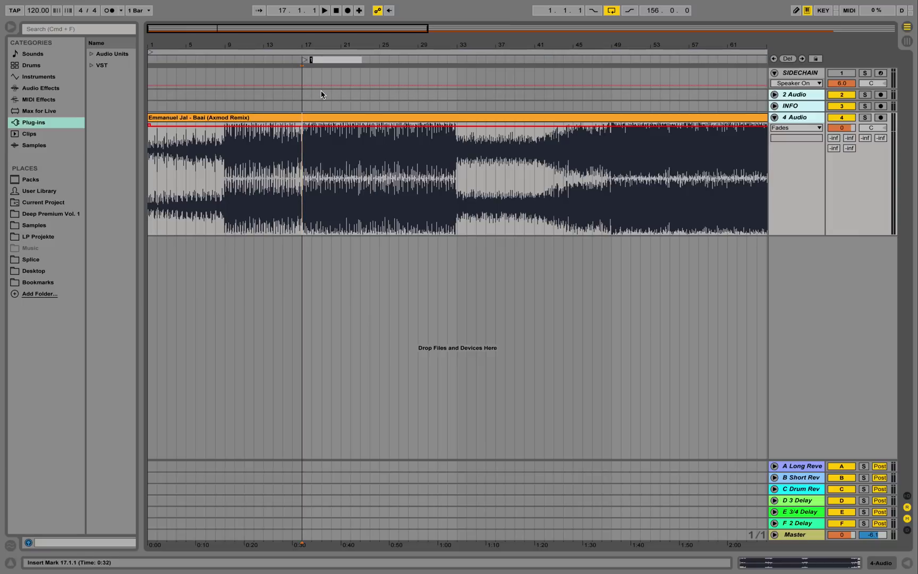
type("Cut")
key("Return")
- Add a locator named "Cut2" at bar 57 (1:52)
left_click_drag(323, 49, 298, 46)
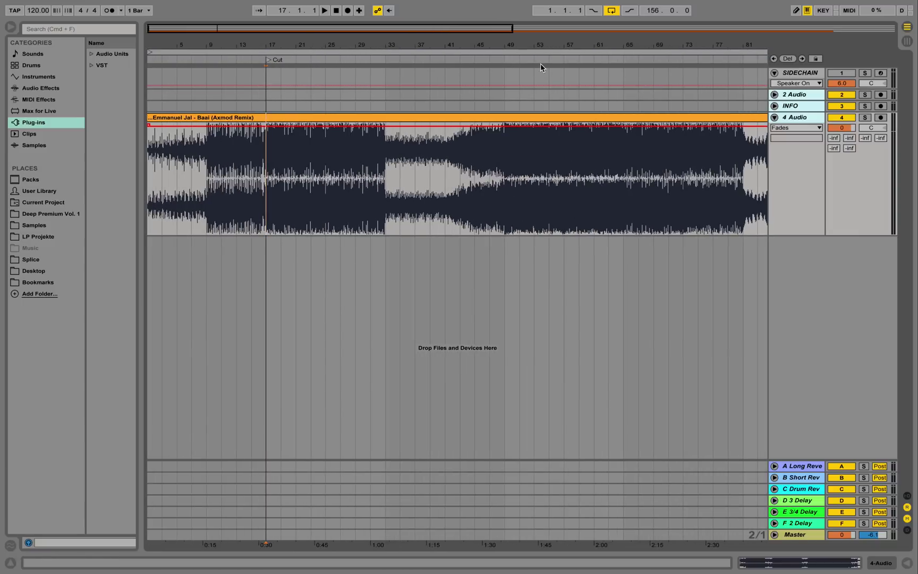
left_click_drag(599, 46, 599, 74)
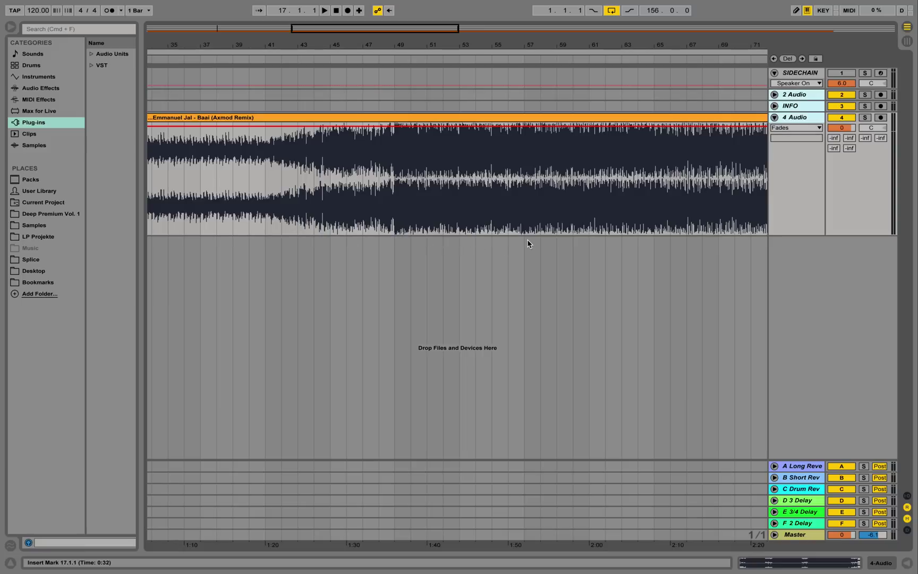
right_click(523, 61)
left_click(553, 92)
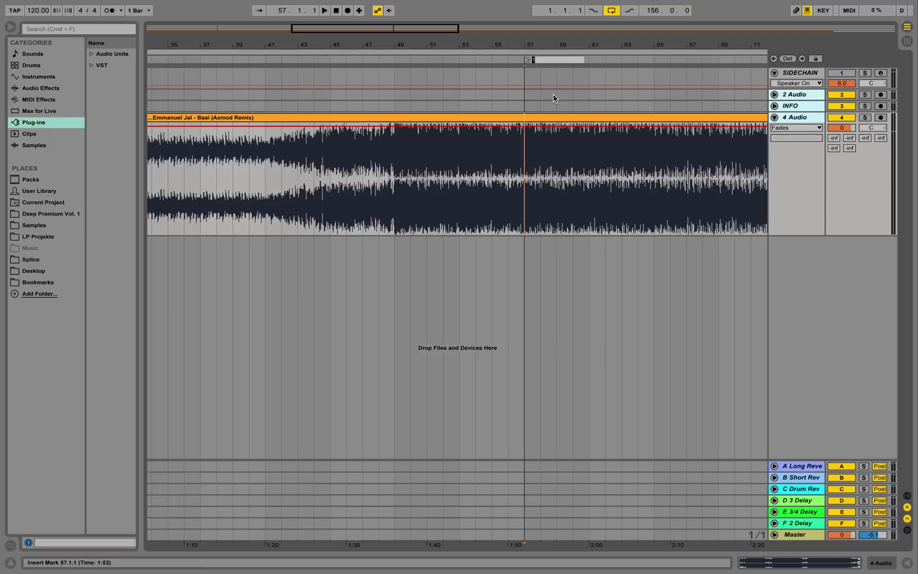
type("2")
key("Return")
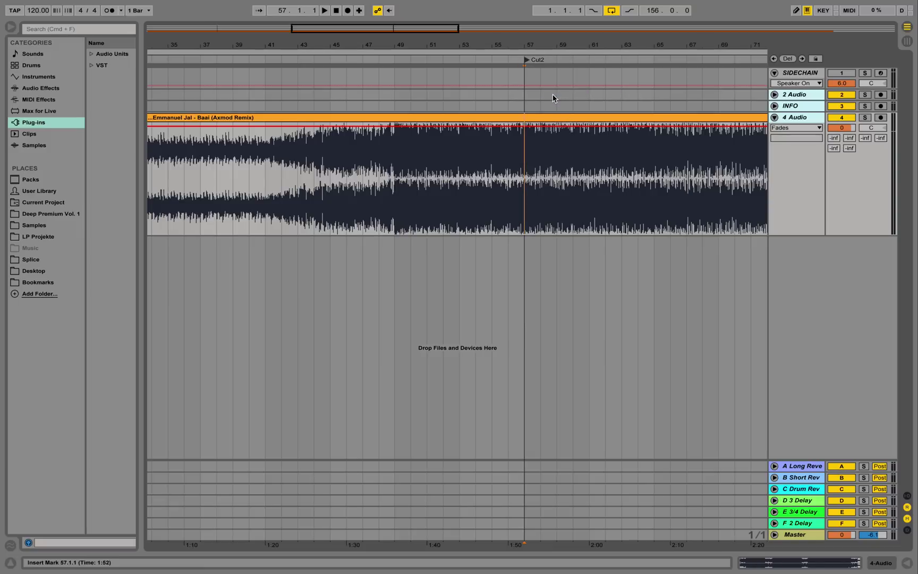
- Add a locator named "Cut3" at bar 137 (4:32), where the song's outro begins
left_click_drag(549, 33, 363, 44)
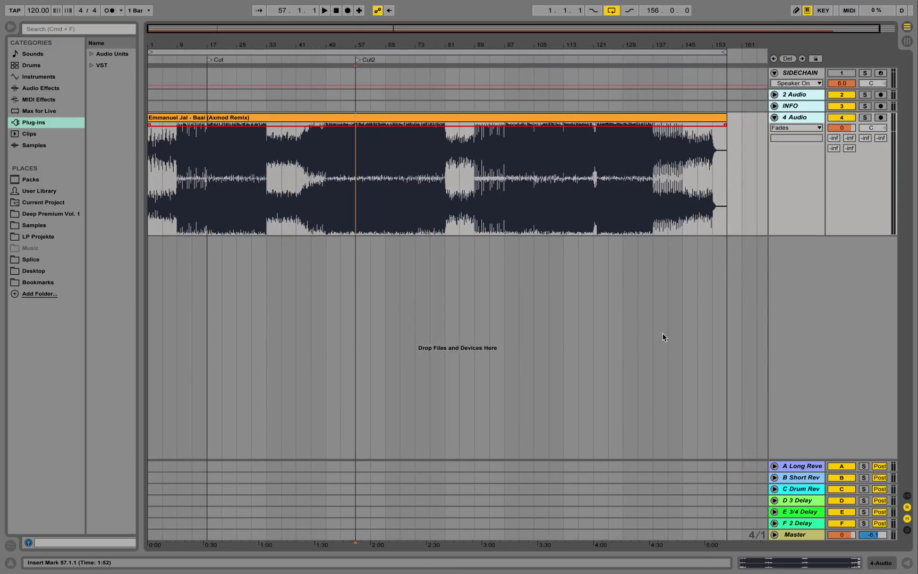
left_click_drag(659, 49, 642, 66)
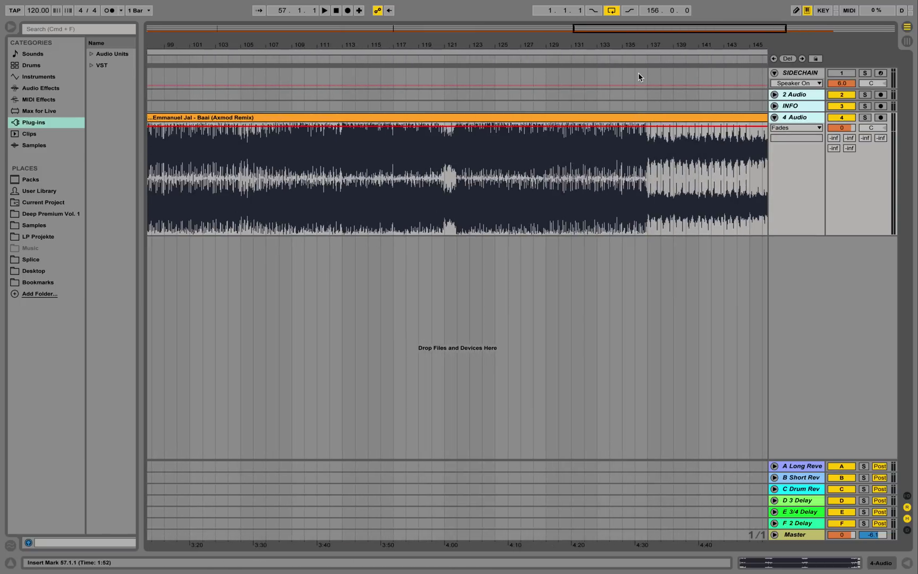
right_click(646, 57)
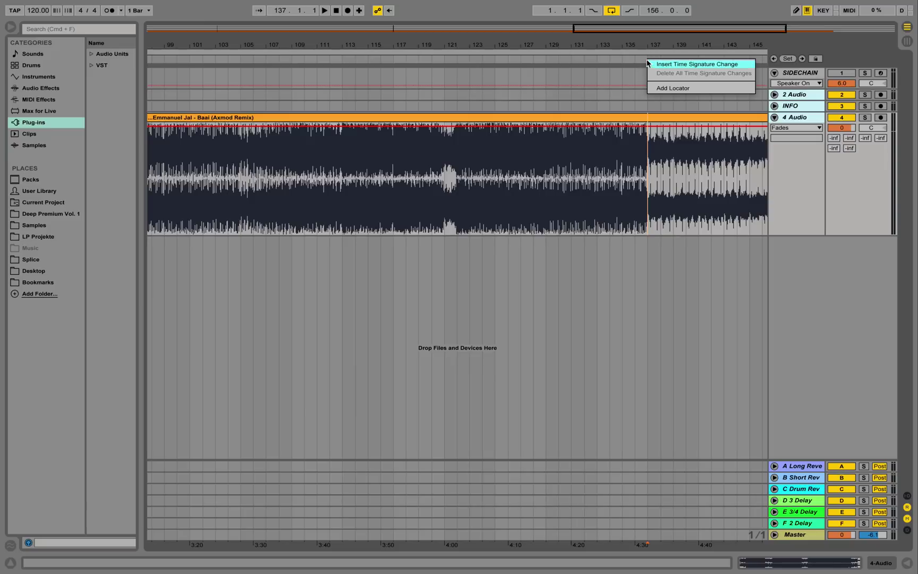
left_click(658, 88)
type("Cut")
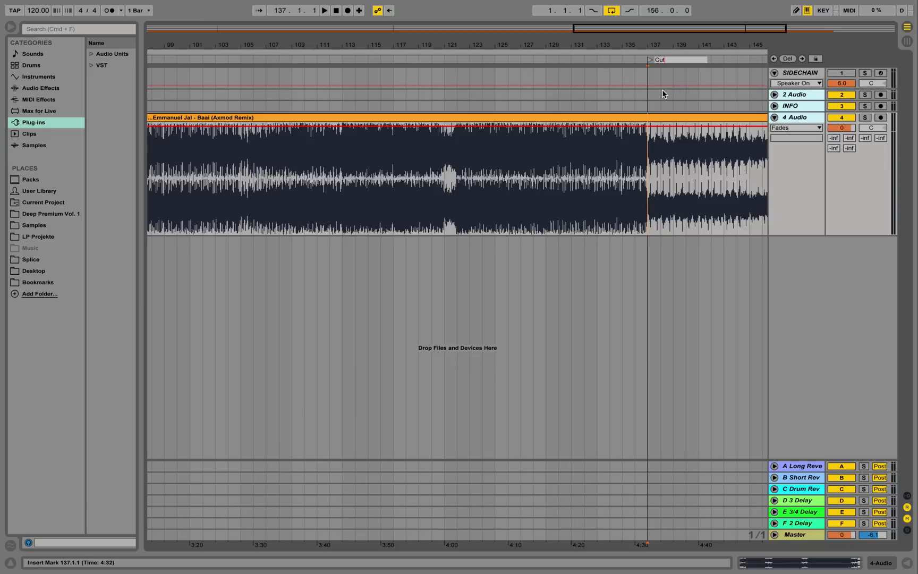
type("3")
key("Return")
key("w")
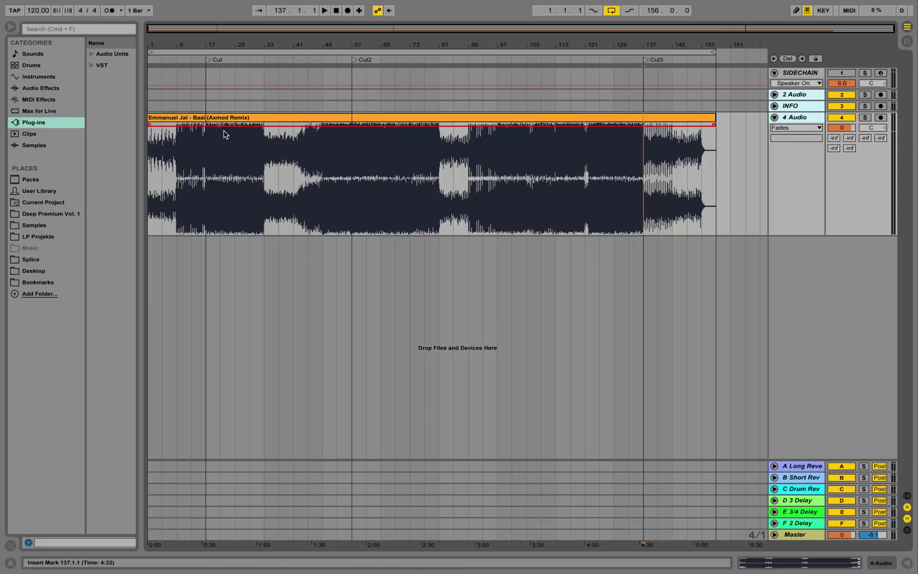
- Select the 8 bars from 25.1.1 to 33.1.1 on the song track, the half considered for removal
left_click(209, 245)
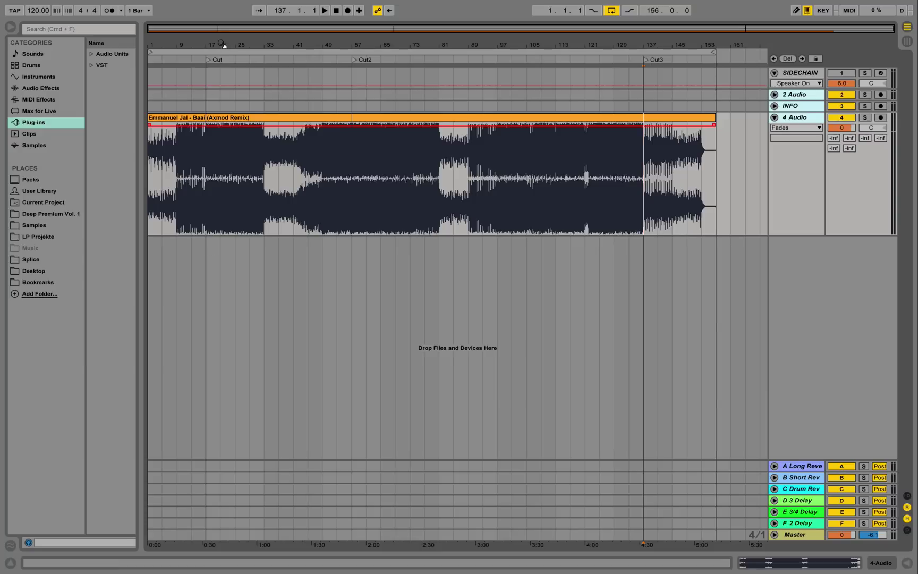
key("plus")
key("plus")
key("plus")
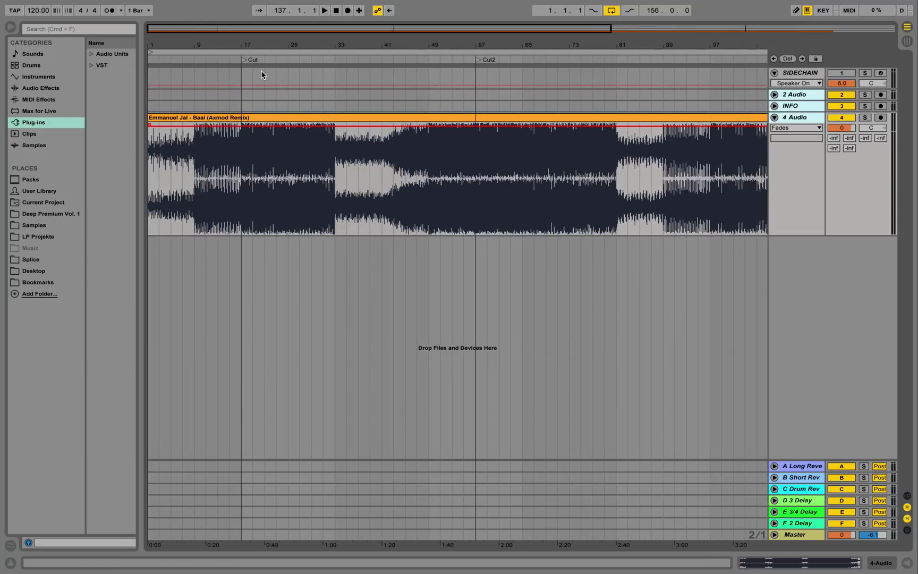
left_click_drag(288, 245, 335, 238)
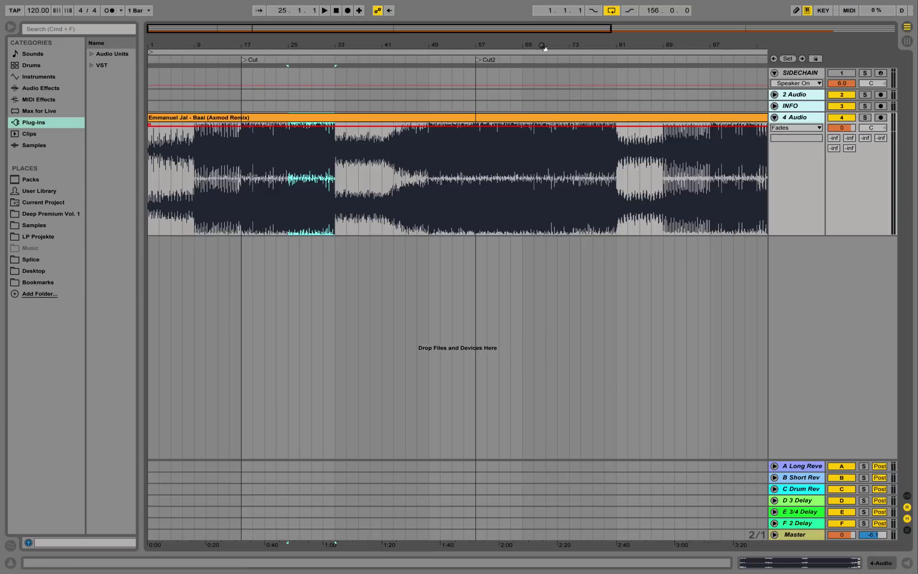
scroll(547, 47, "down", 5)
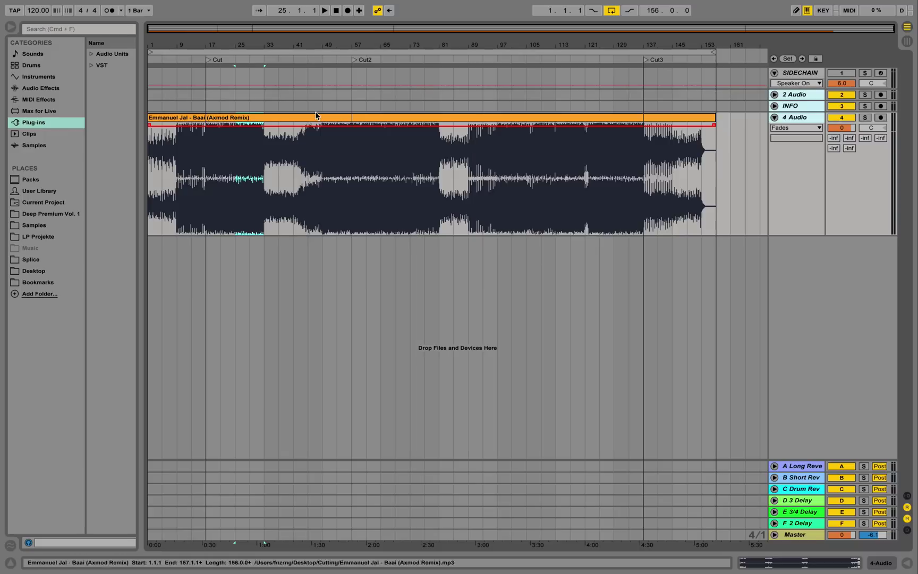
- Play the song from the "Cut" locator at bar 17 through the start of the breakdown at bar 33
left_click(205, 147)
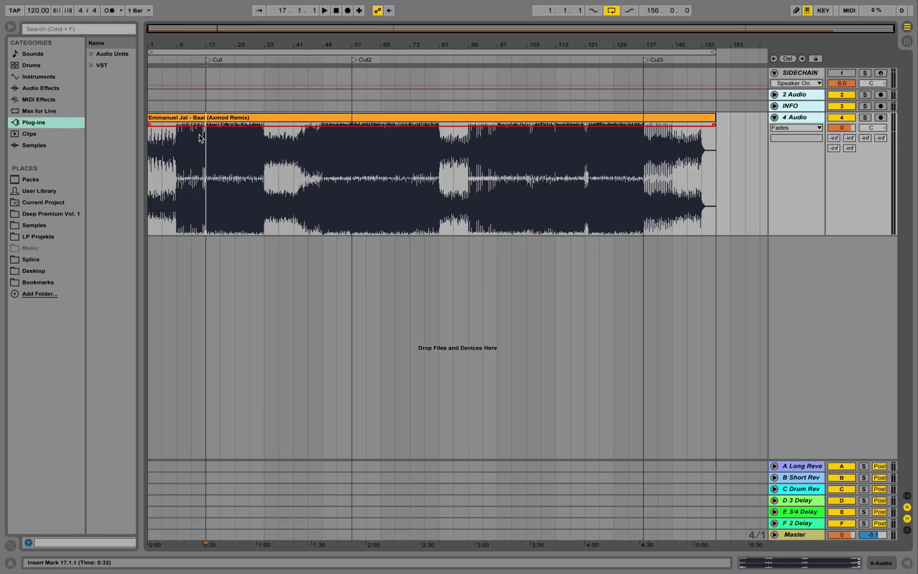
left_click(200, 62)
key("XF86AudioRaiseVolume")
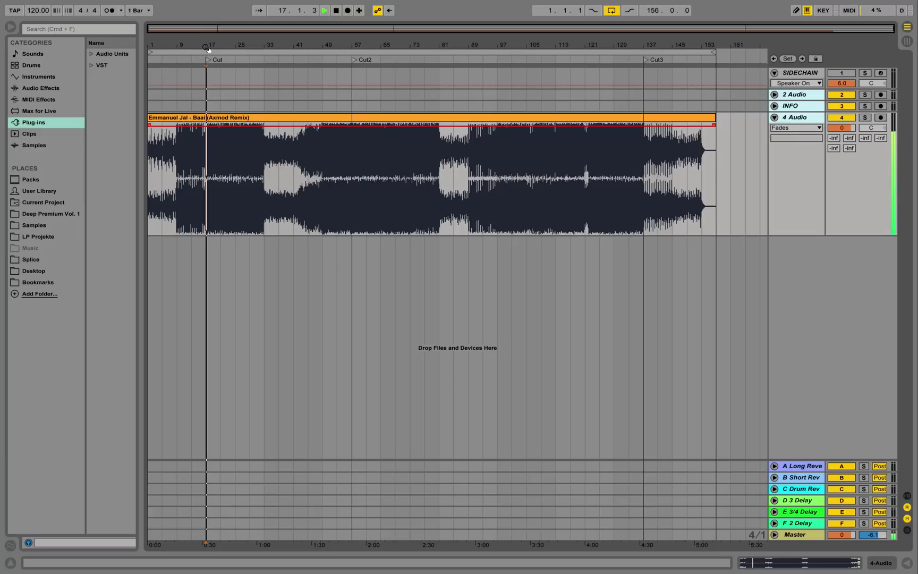
left_click_drag(209, 47, 209, 80)
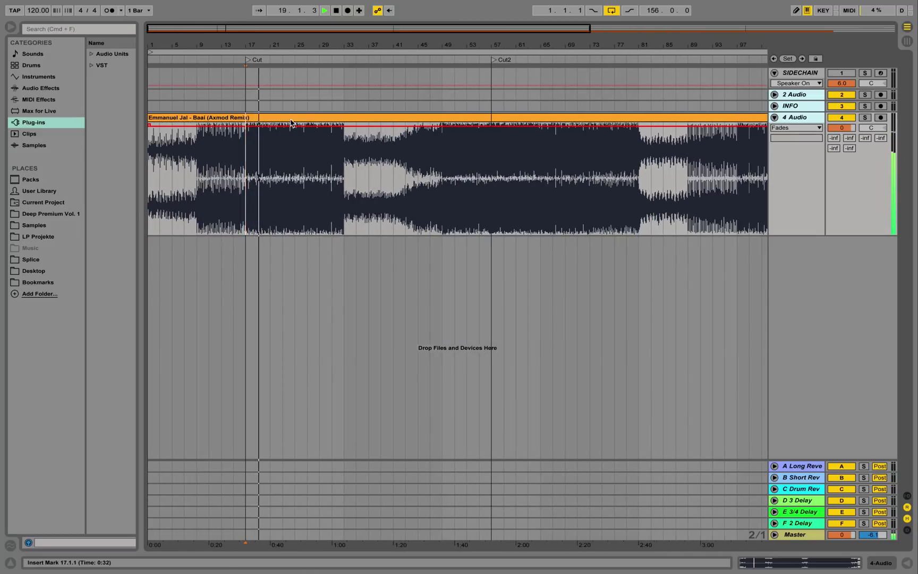
left_click_drag(288, 46, 404, 83)
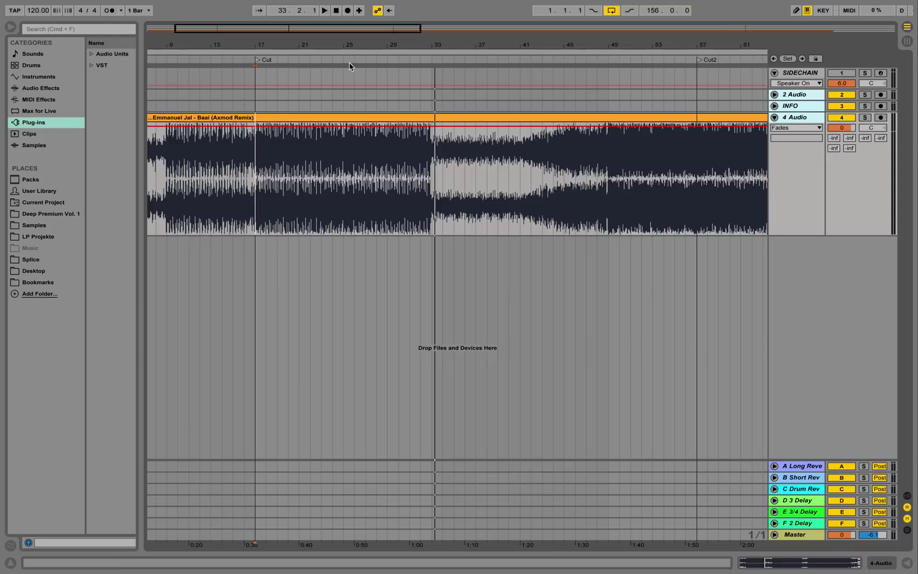
left_click_drag(340, 48, 337, 154)
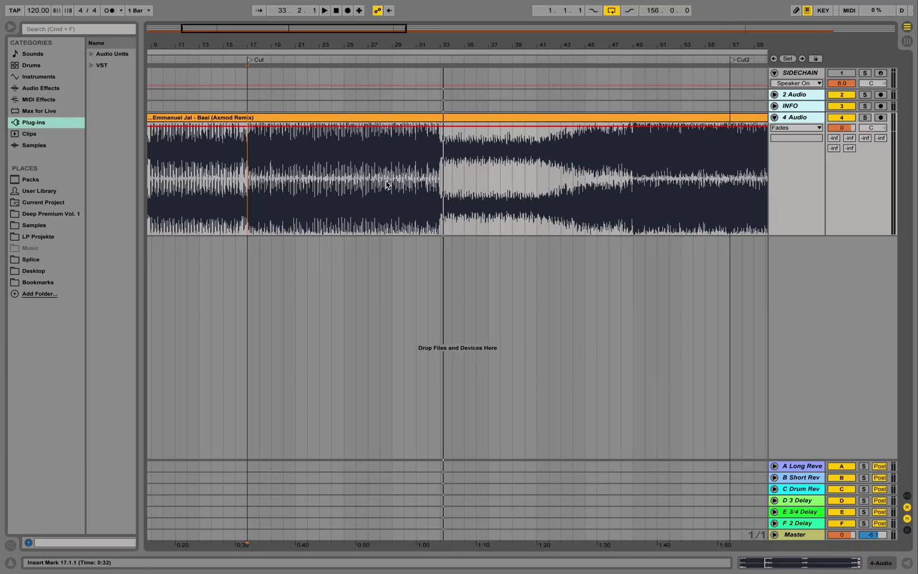
- Select the song from 25.1.1 to 33.1.1 and set the arrangement loop to that 8-bar selection
left_click_drag(435, 177, 343, 172)
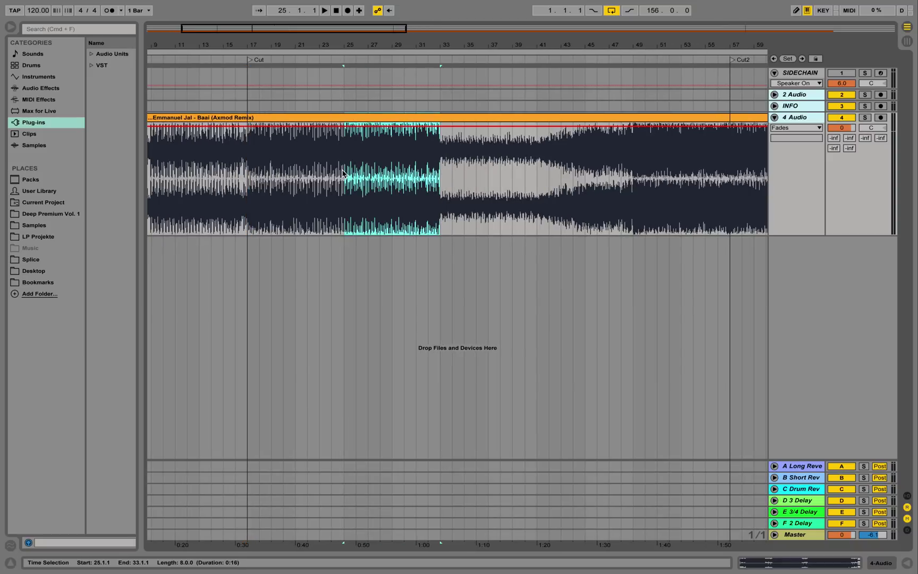
right_click(357, 115)
left_click(416, 263)
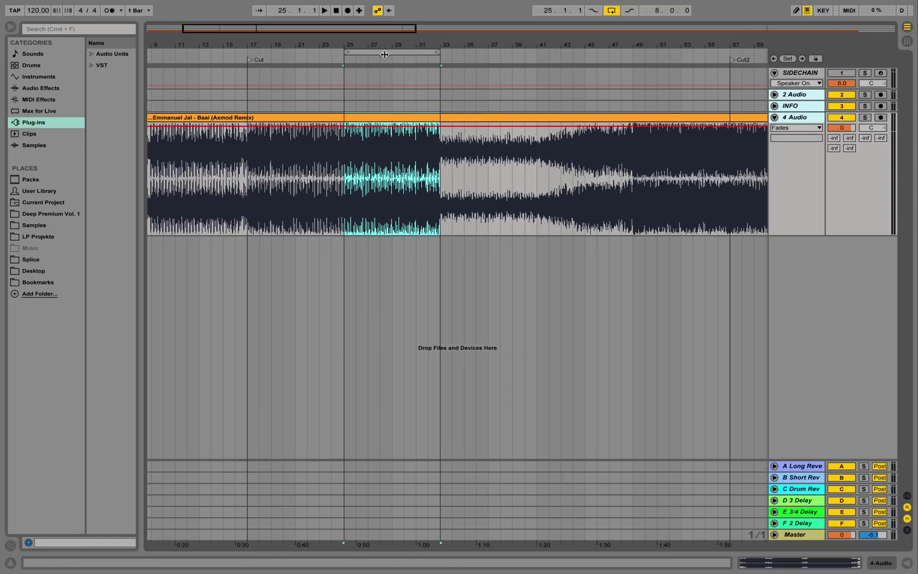
left_click(385, 54)
right_click(386, 55)
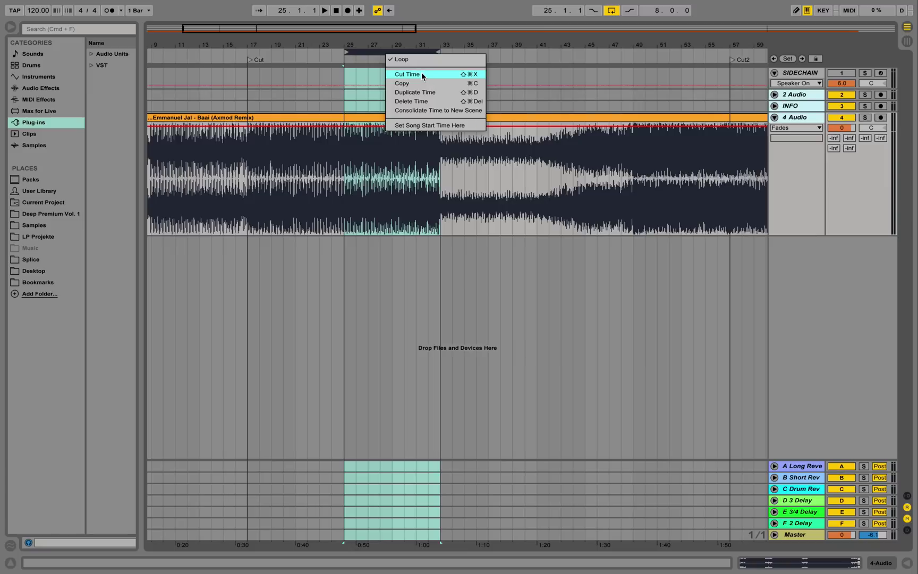
left_click(373, 56)
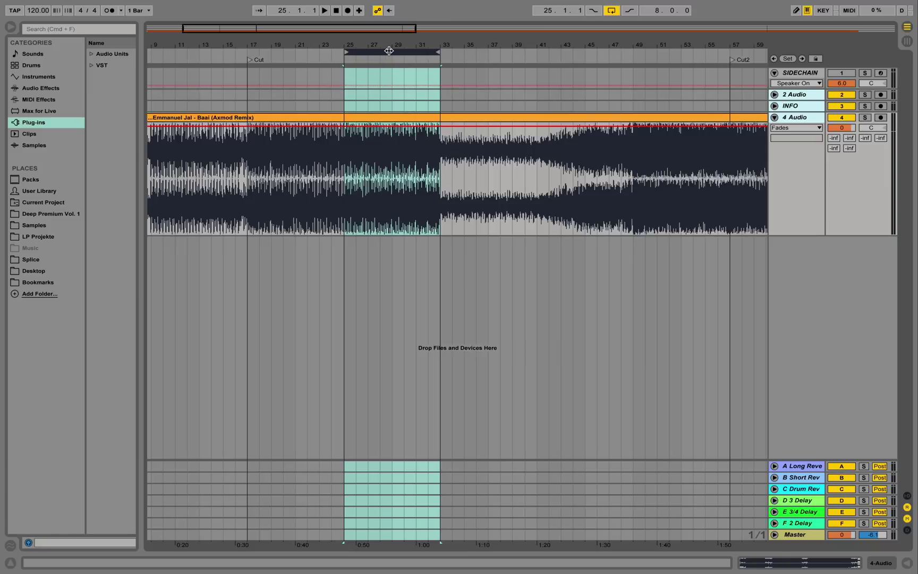
- Move the 8-bar loop to start at 21.1.1 and cut that time range out of the arrangement
left_click_drag(392, 50, 352, 50)
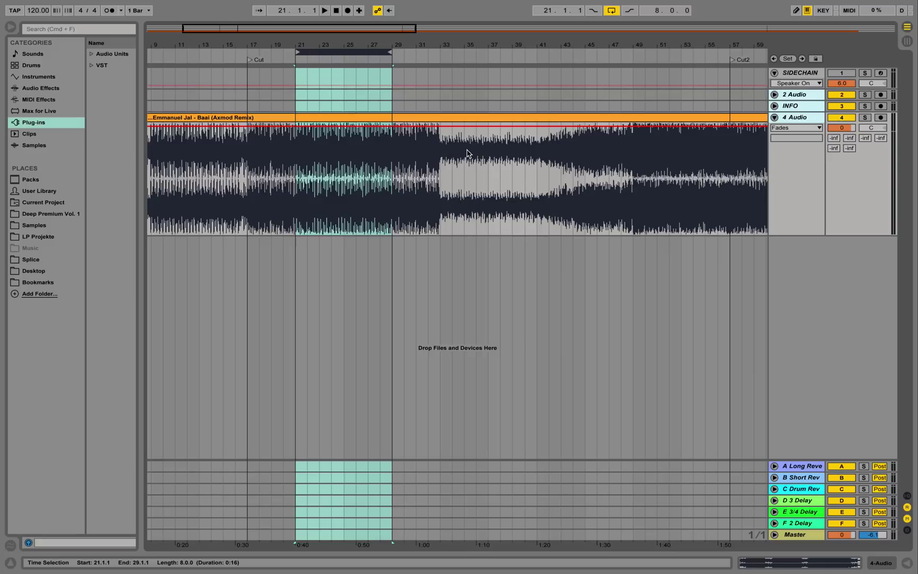
right_click(352, 51)
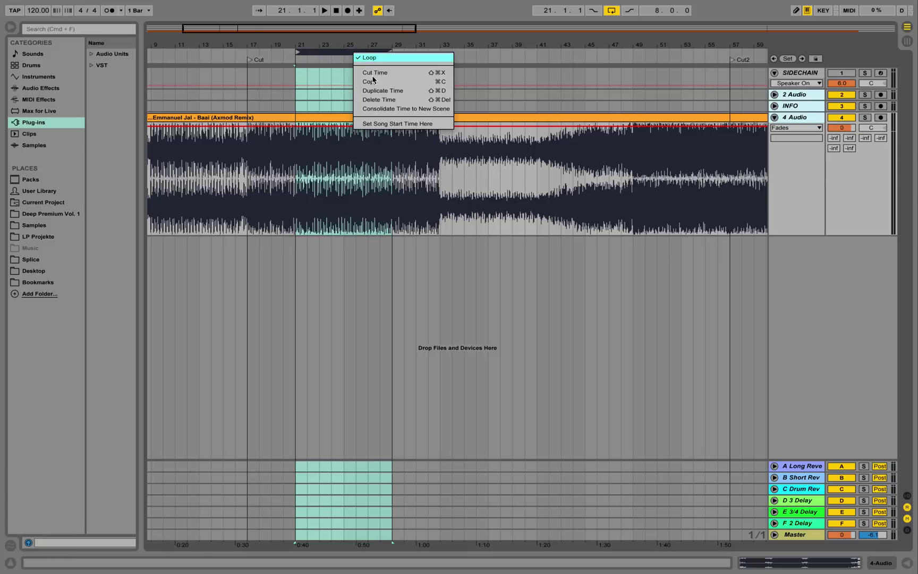
left_click(388, 72)
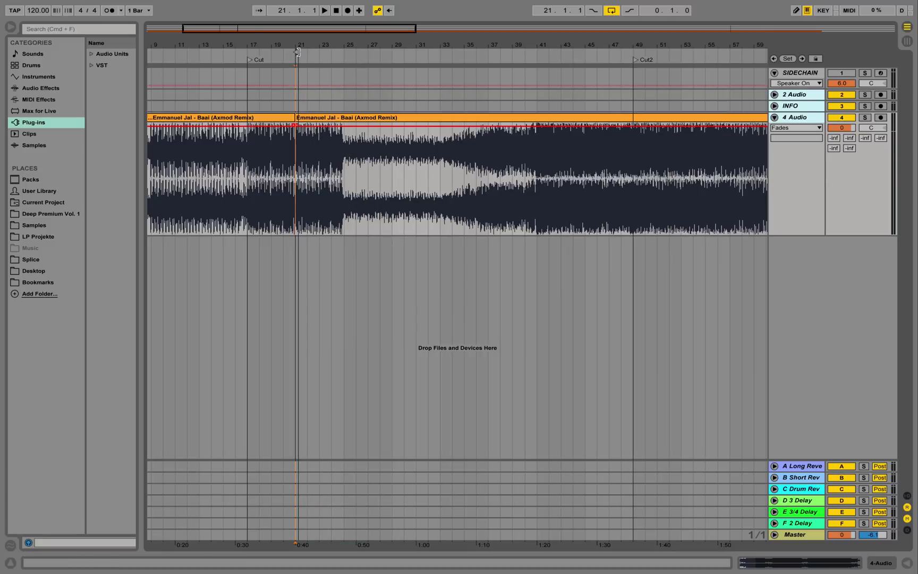
- Set the loop from 19.1.1 to 25.1.1 and play it to check the transition across the edit at bar 21
left_click_drag(297, 51, 274, 50)
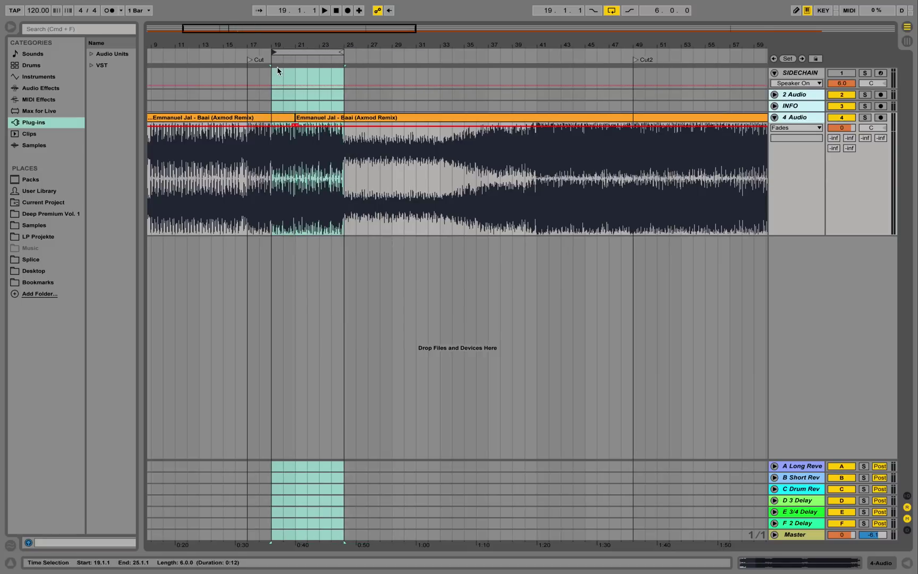
left_click(282, 56)
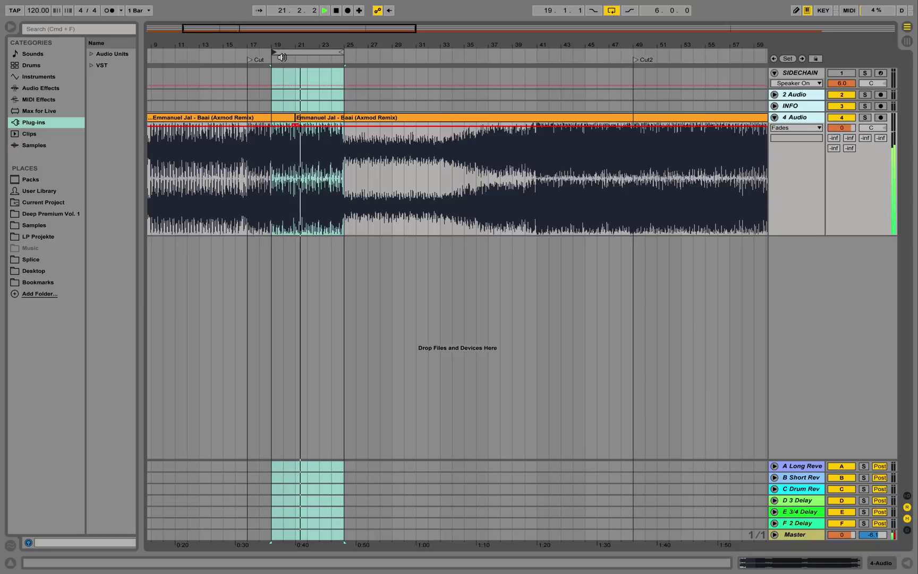
- Stop playback, move the arrangement loop to the Cut2 locator at 49.1.1 and extend it to 24 bars, ending at 73.1.1
key("space")
left_click_drag(277, 52, 254, 51)
left_click_drag(336, 46, 300, 46)
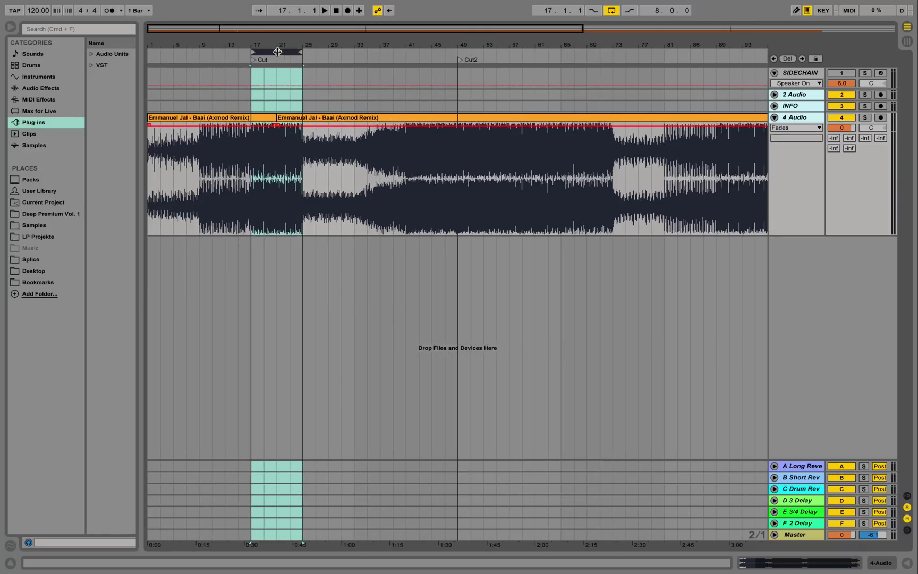
left_click_drag(277, 51, 484, 52)
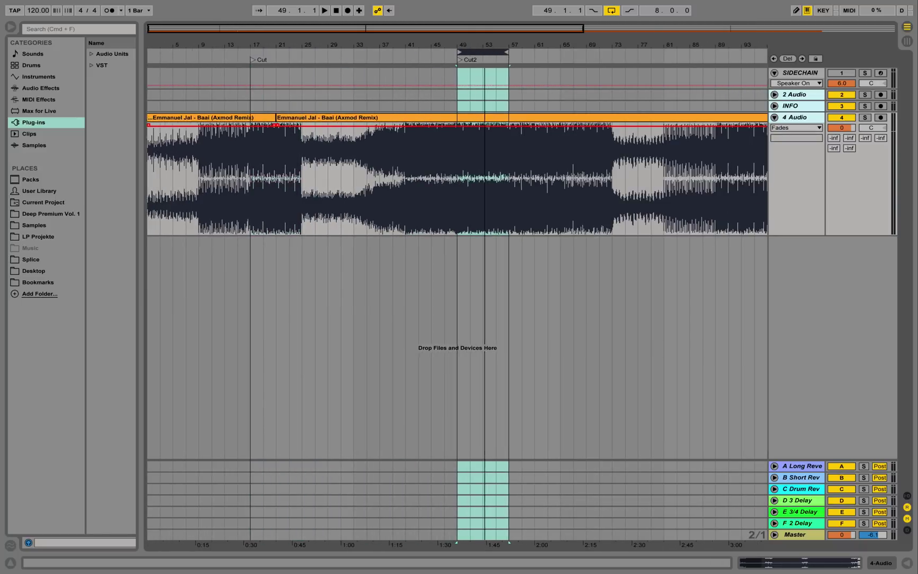
scroll(457, 287, "right", 5)
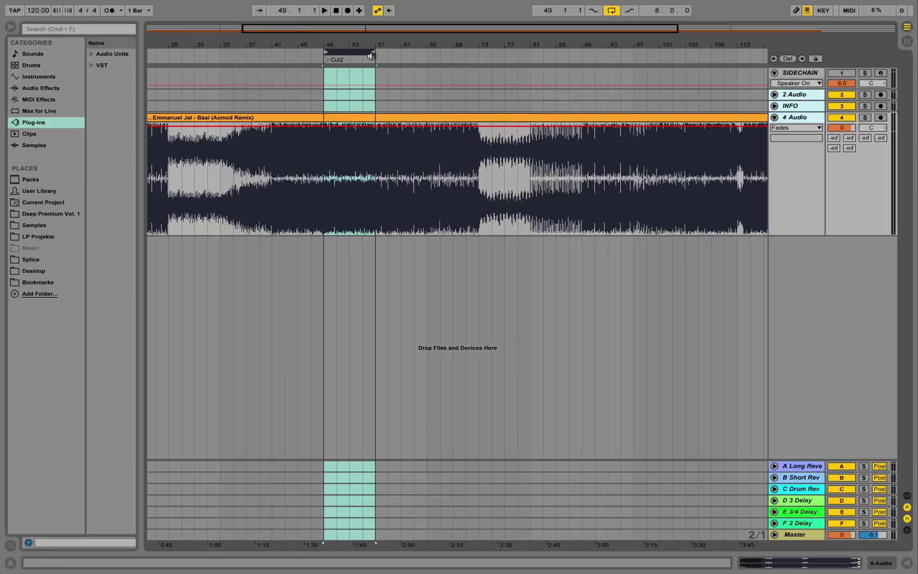
left_click_drag(423, 53, 476, 53)
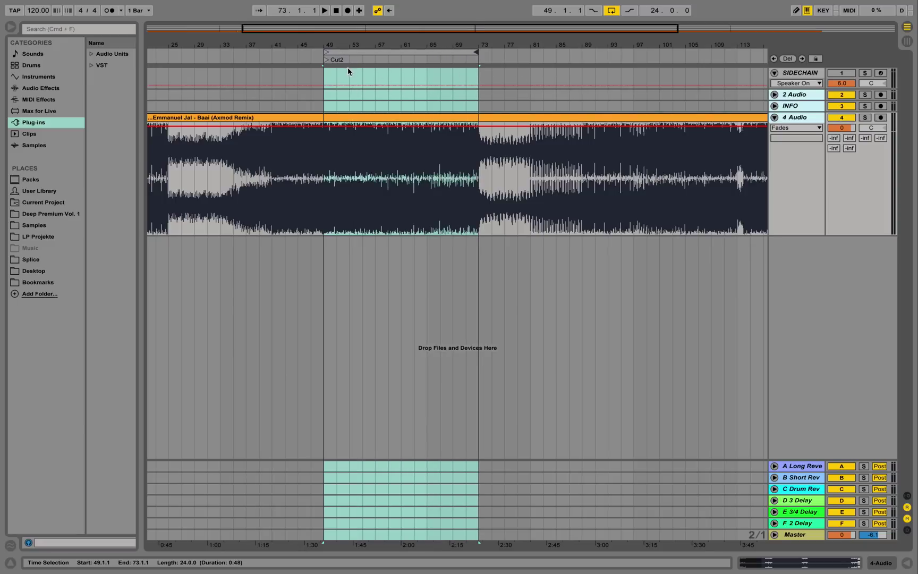
- Play the song from shortly before the Cut2 locator and through the looped section to judge which bars can be removed
left_click(287, 56)
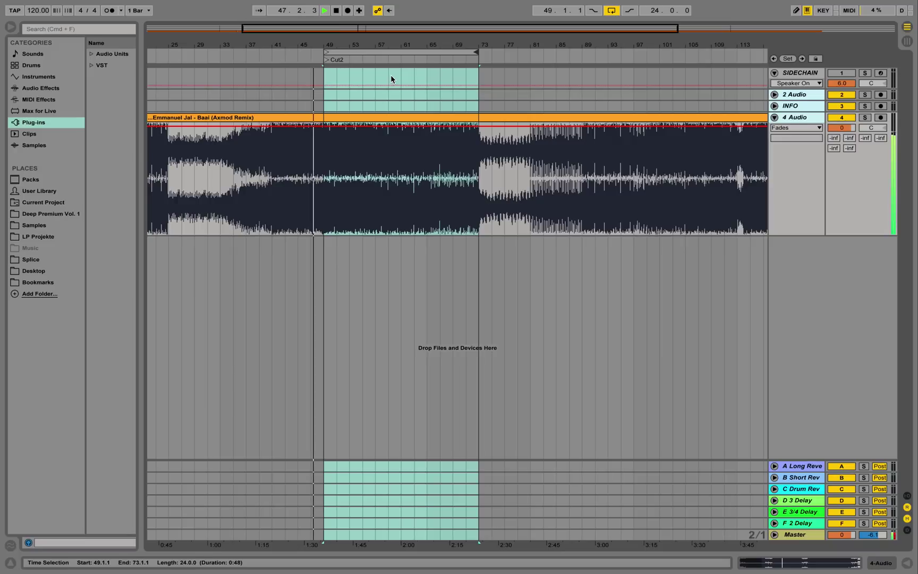
key("space")
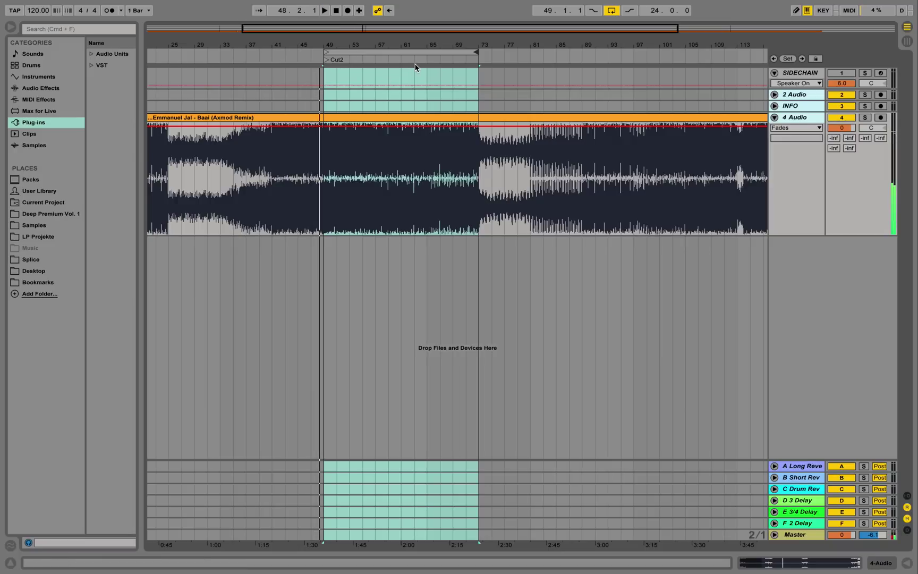
left_click(352, 61)
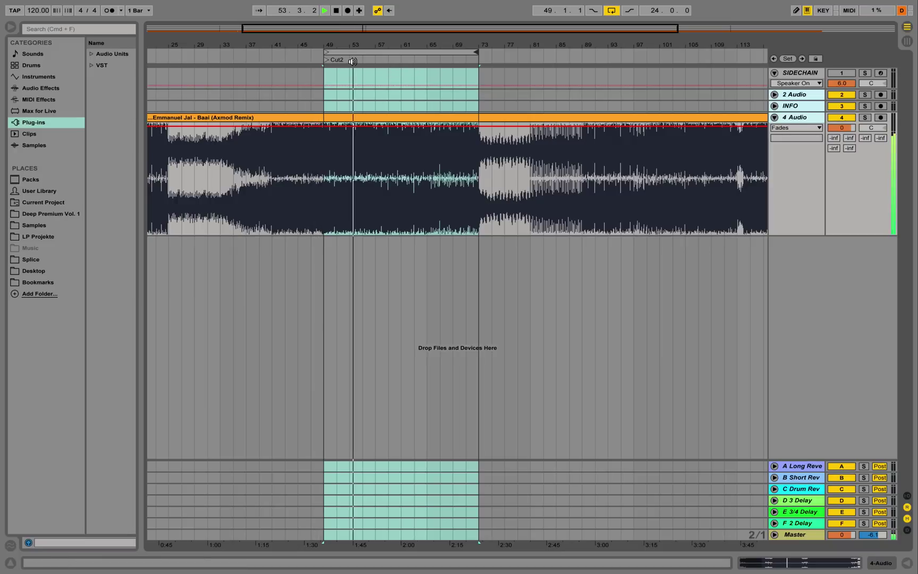
left_click(404, 60)
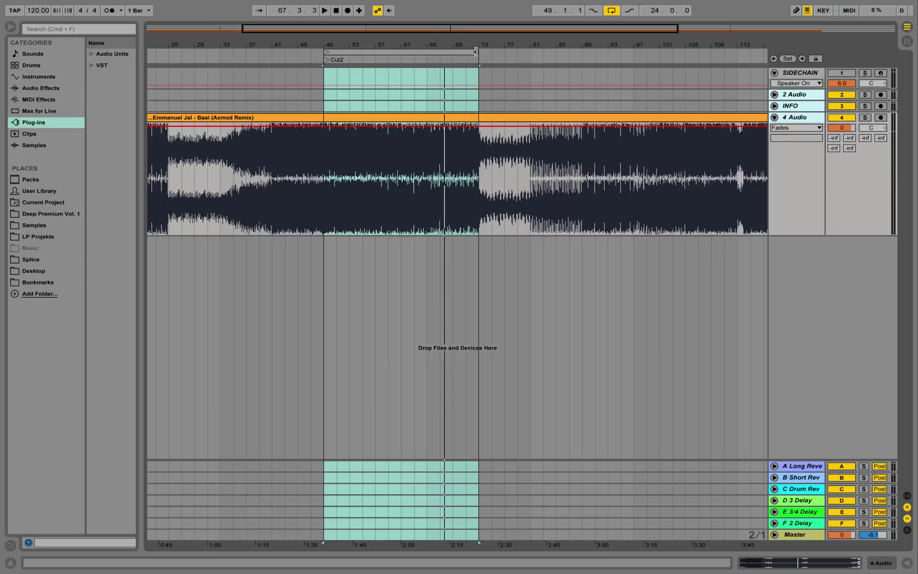
- Shorten the loop to 16 bars, from 49.1.1 to 65.1.1, and cut that time range out of the arrangement
left_click_drag(476, 52, 427, 52)
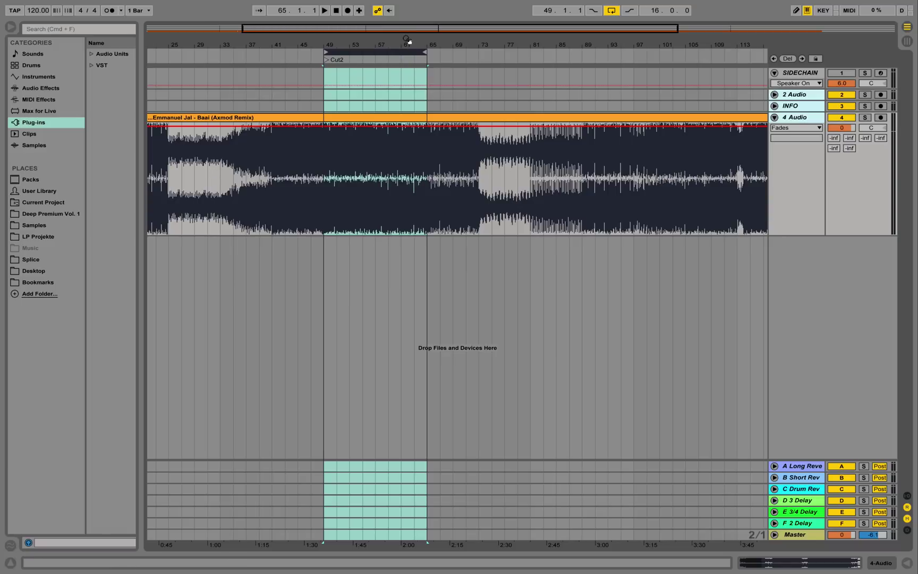
right_click(391, 53)
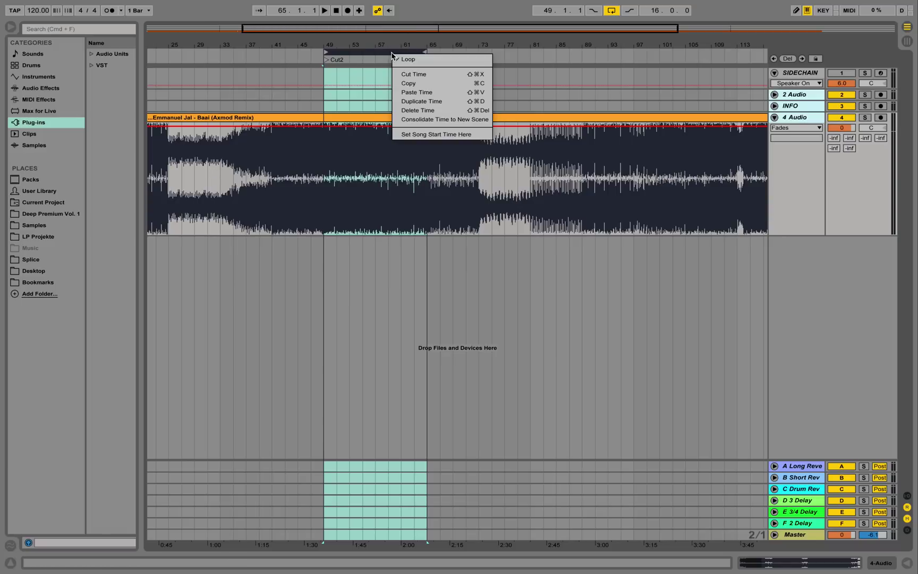
left_click(430, 74)
- Set the loop from 37.1.1 to 79.1.1 and play across the edit at bar 49 to check the transition
left_click(338, 55)
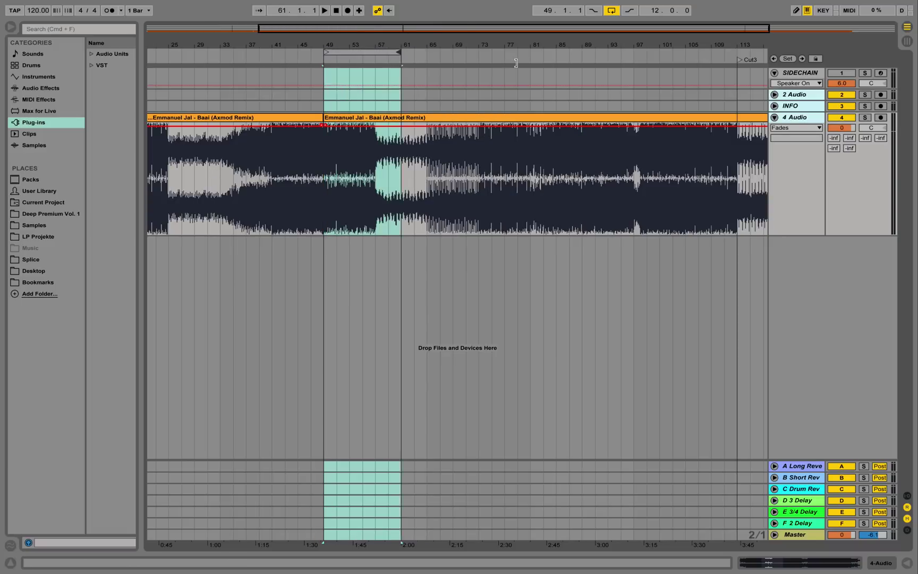
left_click_drag(325, 52, 247, 53)
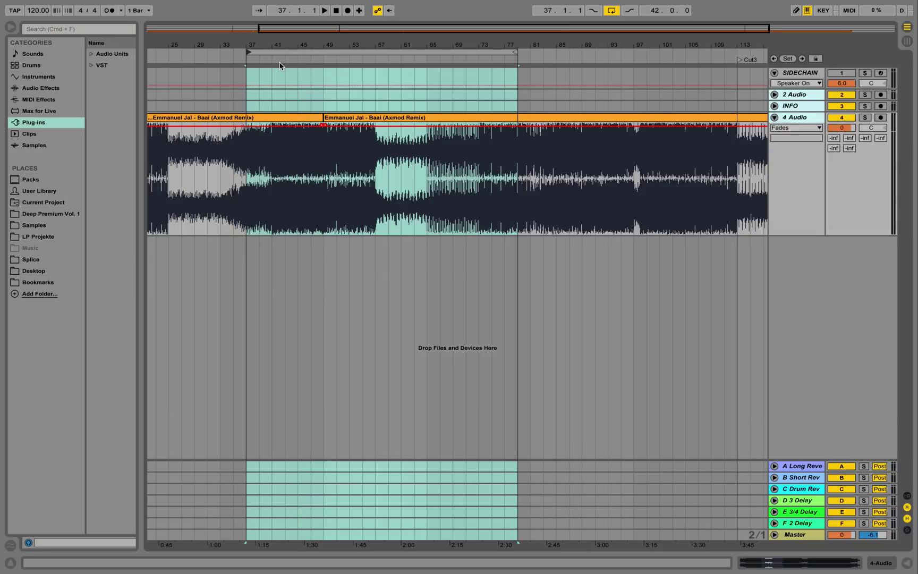
left_click(266, 60)
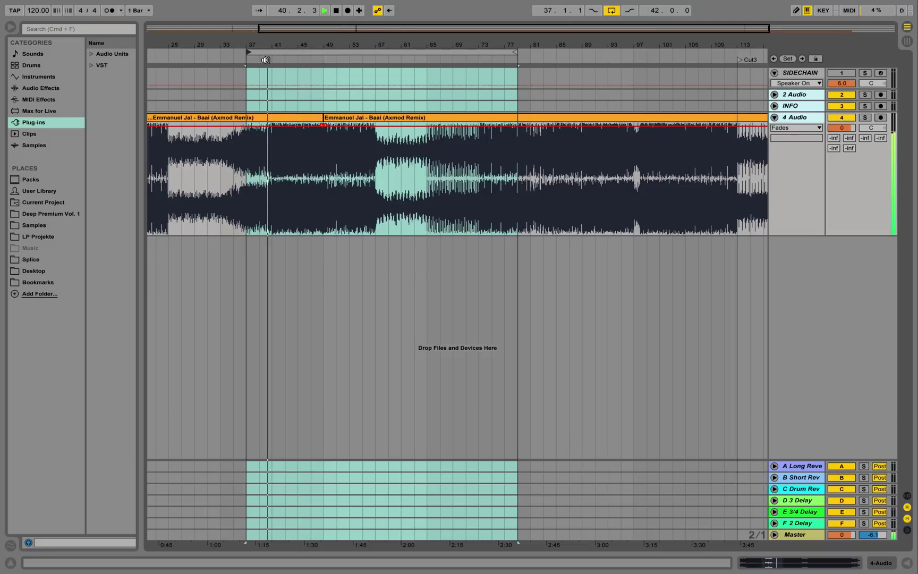
left_click(311, 59)
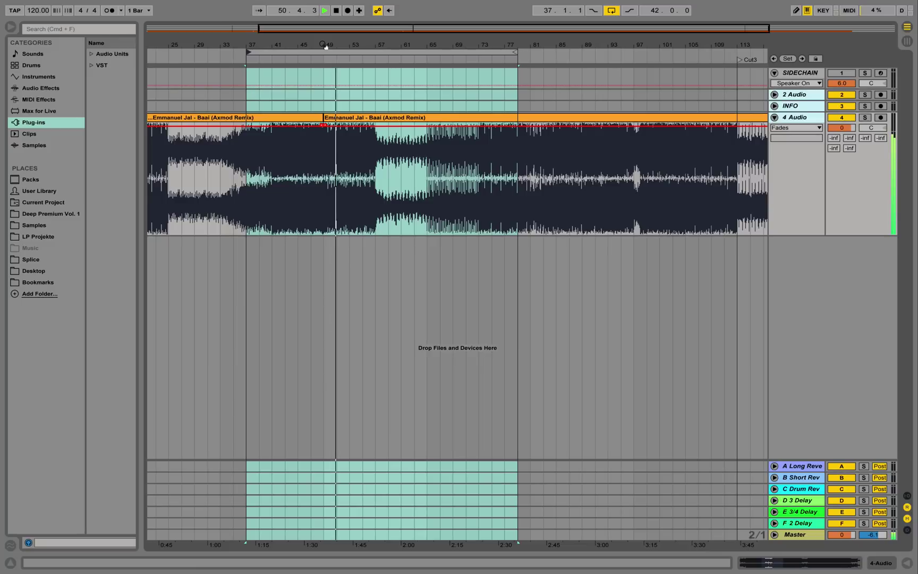
key("space")
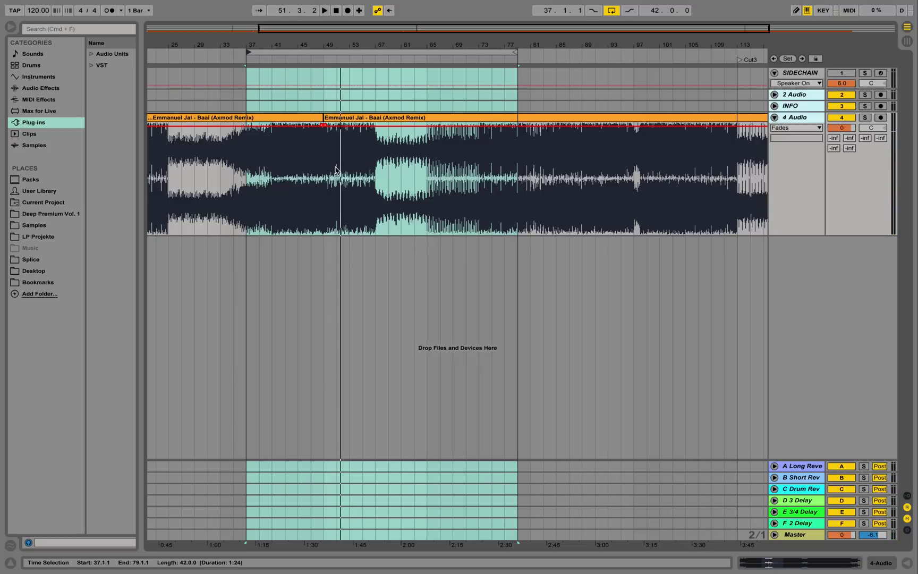
- Set the loop over the outro from the Cut3 locator at 113.1.1 to 129.1.1 and play it
scroll(396, 44, "down", 5)
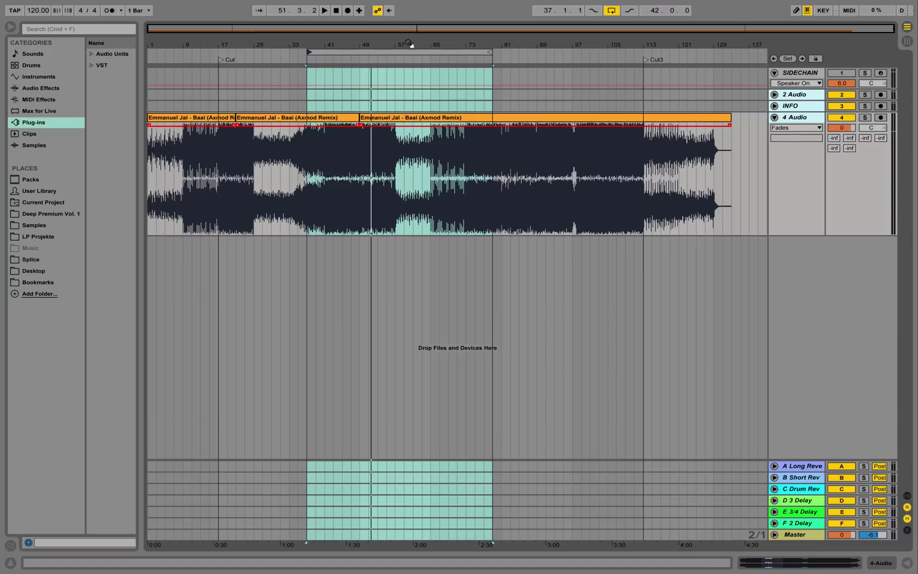
left_click_drag(453, 50, 676, 58)
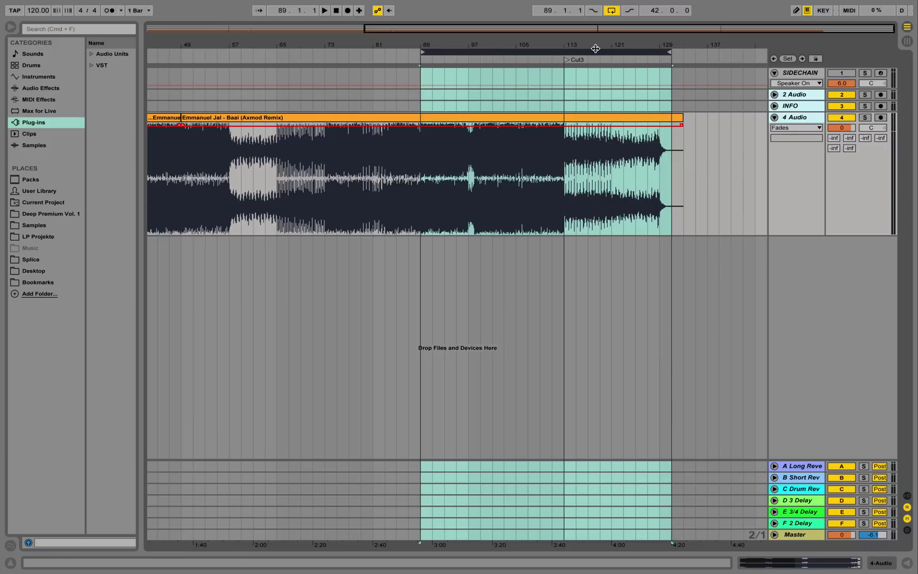
left_click_drag(596, 49, 599, 48)
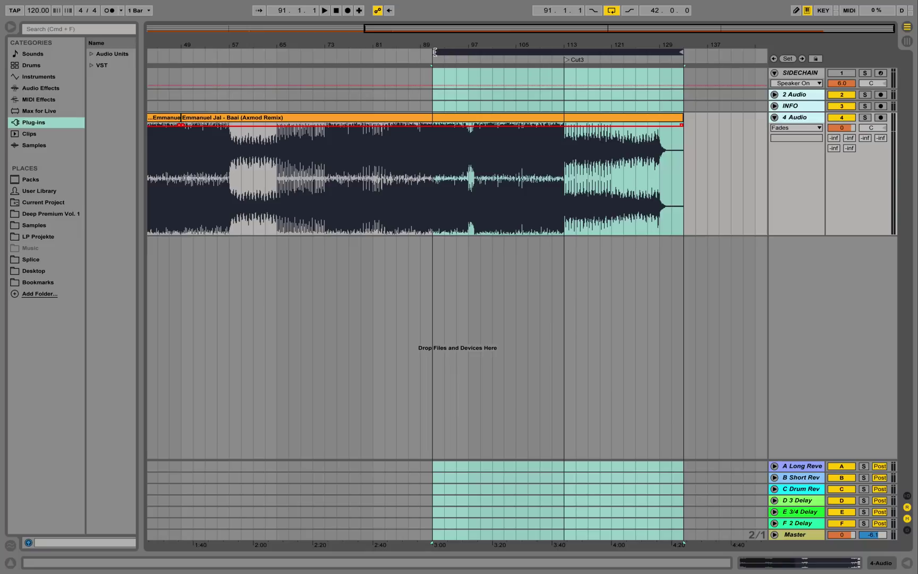
left_click_drag(434, 52, 511, 44)
left_click(455, 64)
key("space")
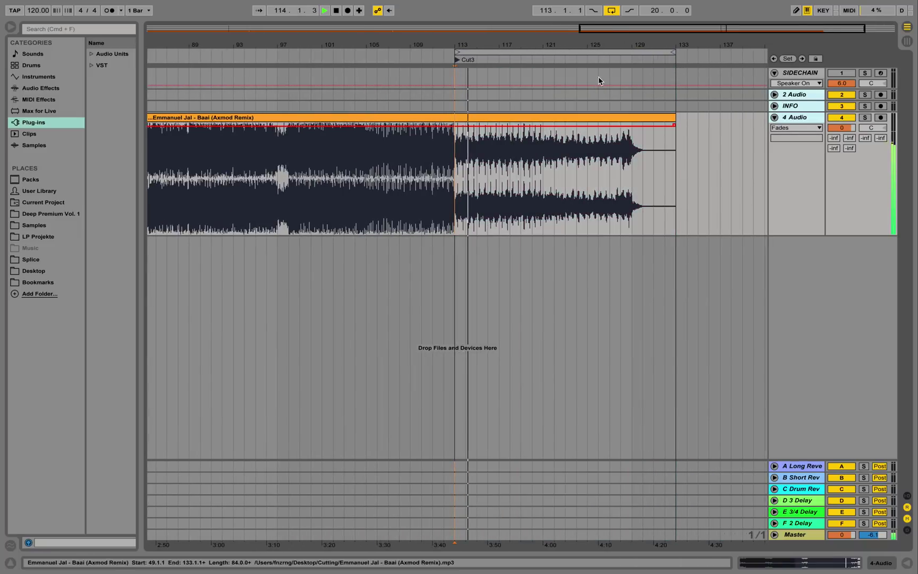
left_click_drag(666, 52, 631, 52)
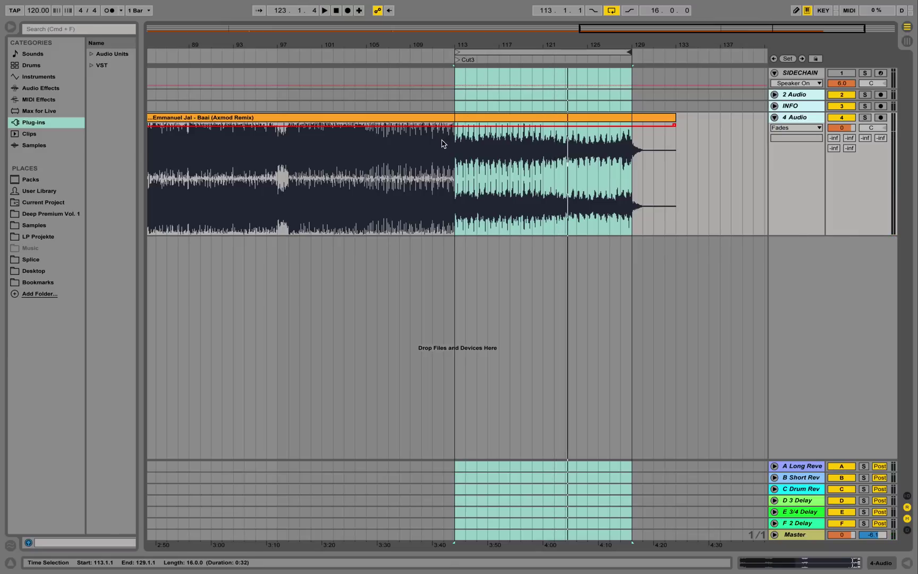
- Select the outro from 121.1.1 to 129.1.1 on the 4 Audio track and duplicate the track
left_click(686, 155)
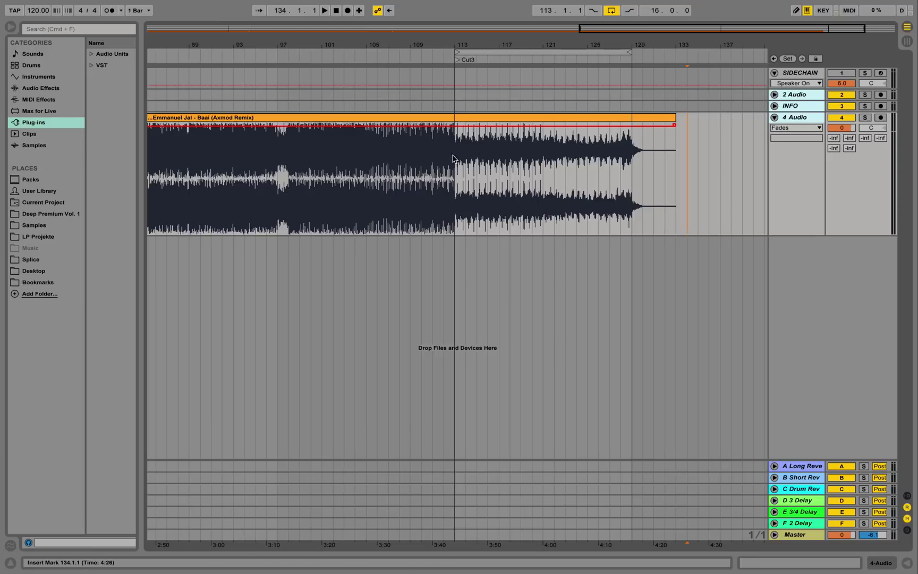
left_click(548, 151)
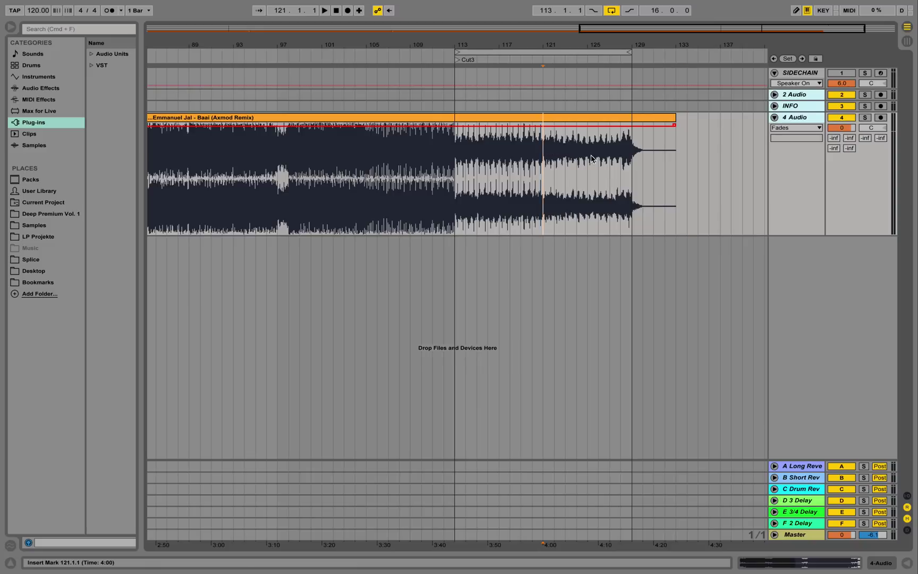
left_click(627, 159, "shift")
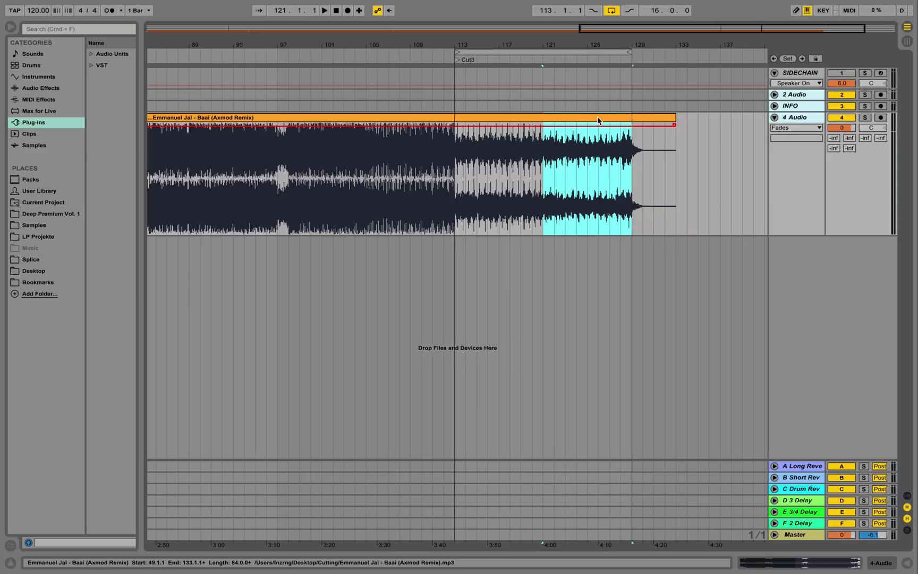
right_click(797, 123)
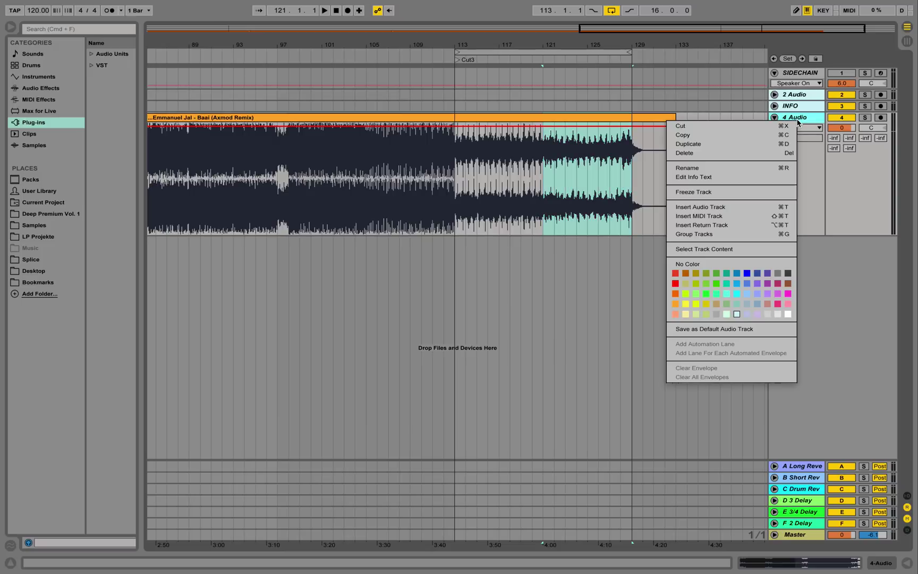
left_click(759, 142)
- Split the clip on the duplicated track at 119.1.1 and delete the part before the split
left_click(533, 284)
left_click_drag(533, 284, 510, 284)
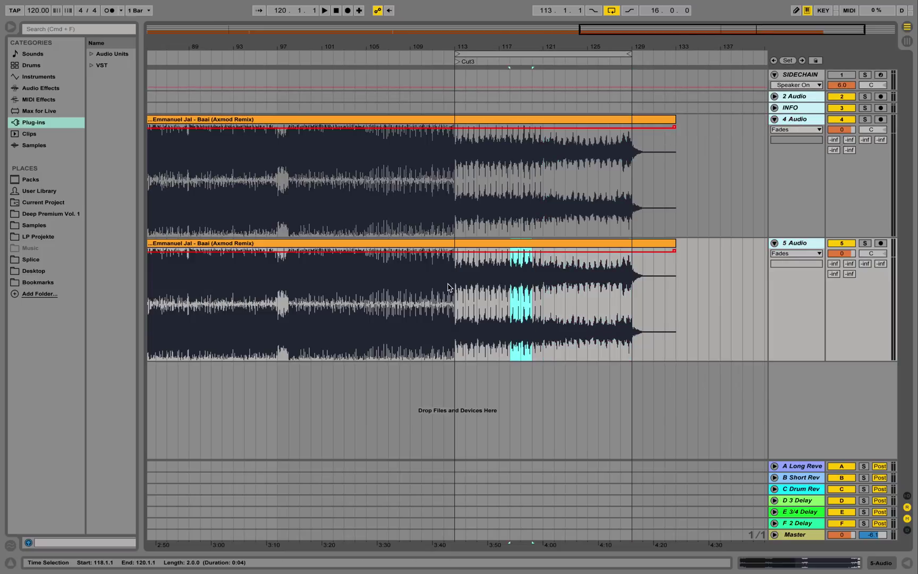
left_click(448, 287, "shift")
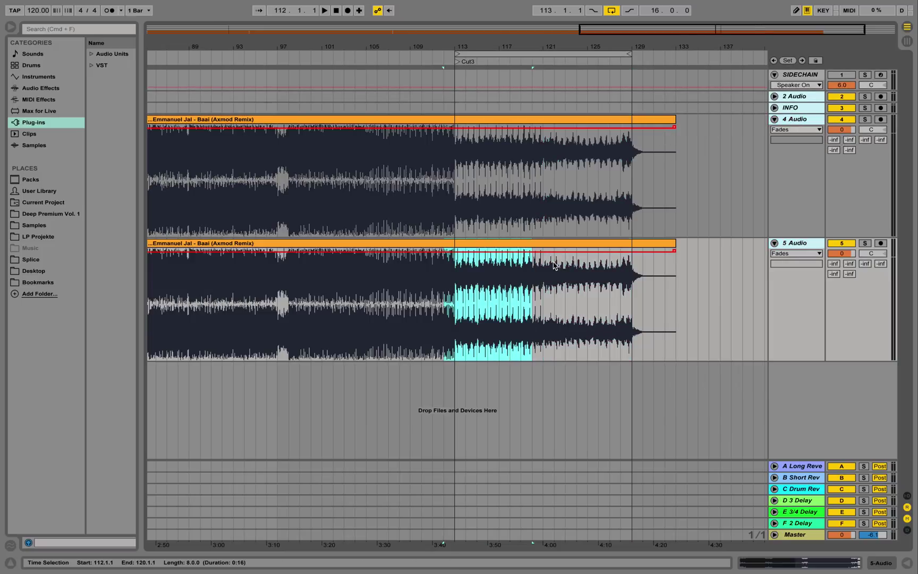
left_click(519, 271)
key("super+e")
left_click(513, 247)
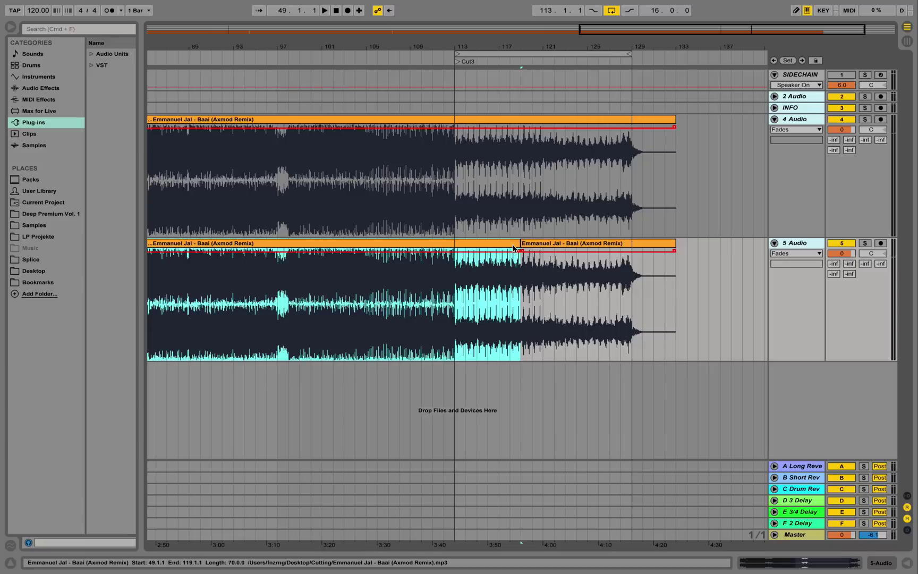
key("Delete")
- Trim the end of the 4 Audio clip to 121.1.1 and extend the start of the 5 Audio clip back to 113.1.1
left_click(543, 184)
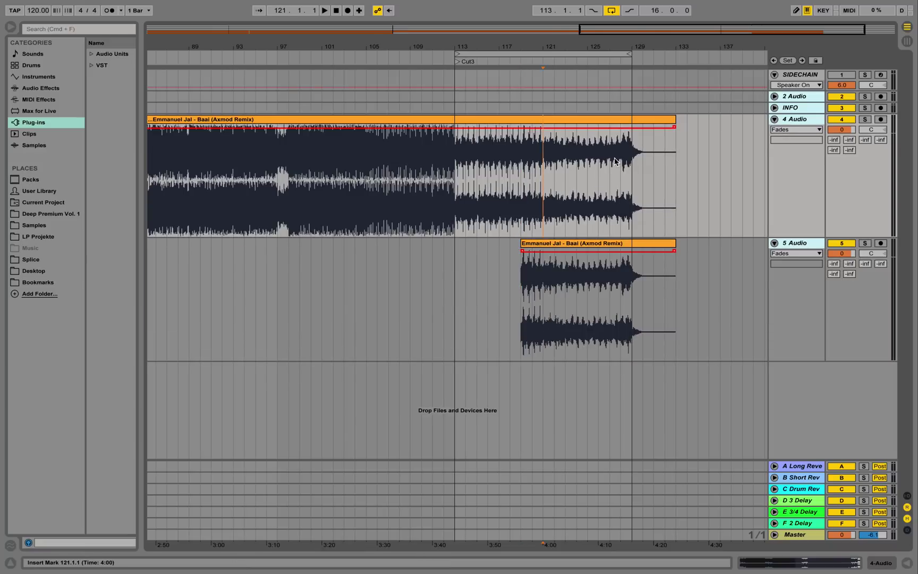
left_click_drag(676, 122, 543, 123)
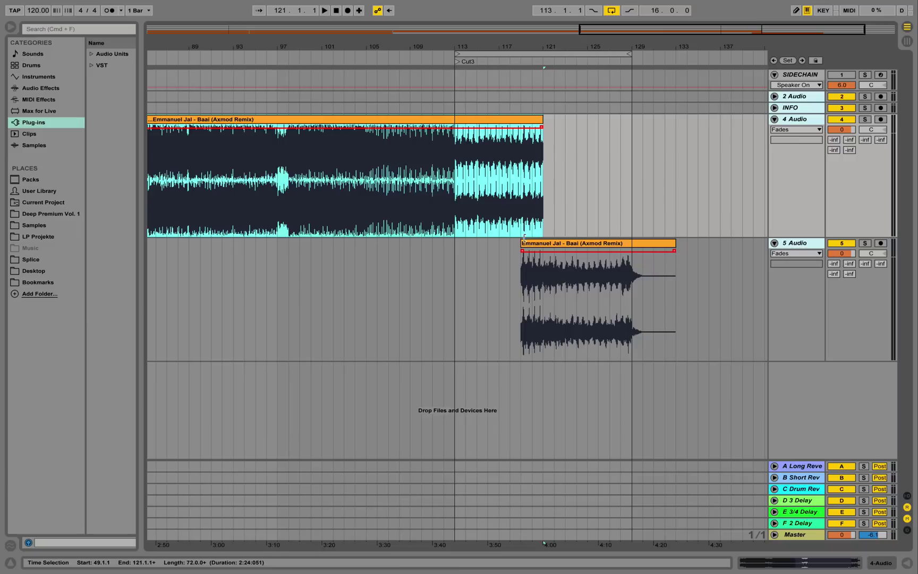
left_click_drag(522, 243, 453, 241)
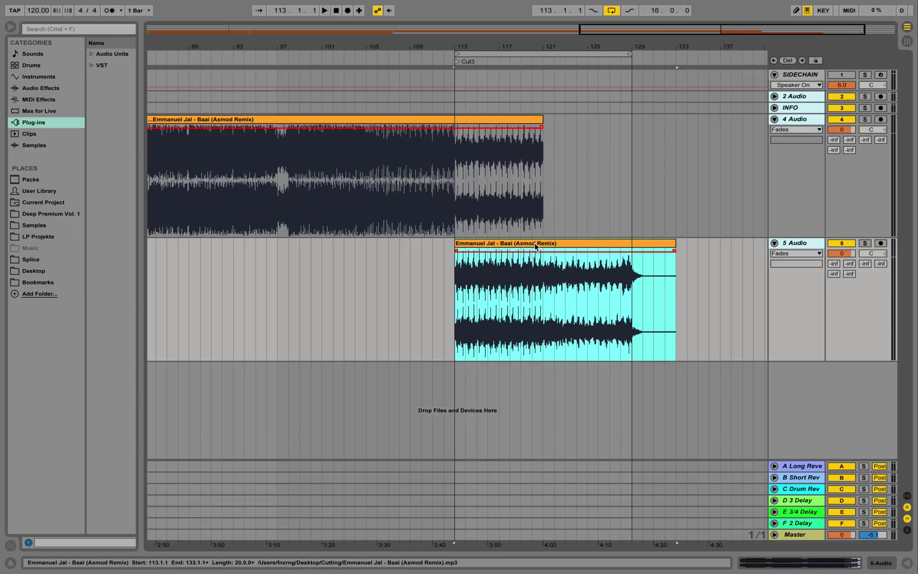
- Shift the 5 Audio clip eight bars earlier with its start trimmed to 113.1.1, and crossfade it with the 4 Audio clip up to bar 121
left_click_drag(536, 246, 461, 247)
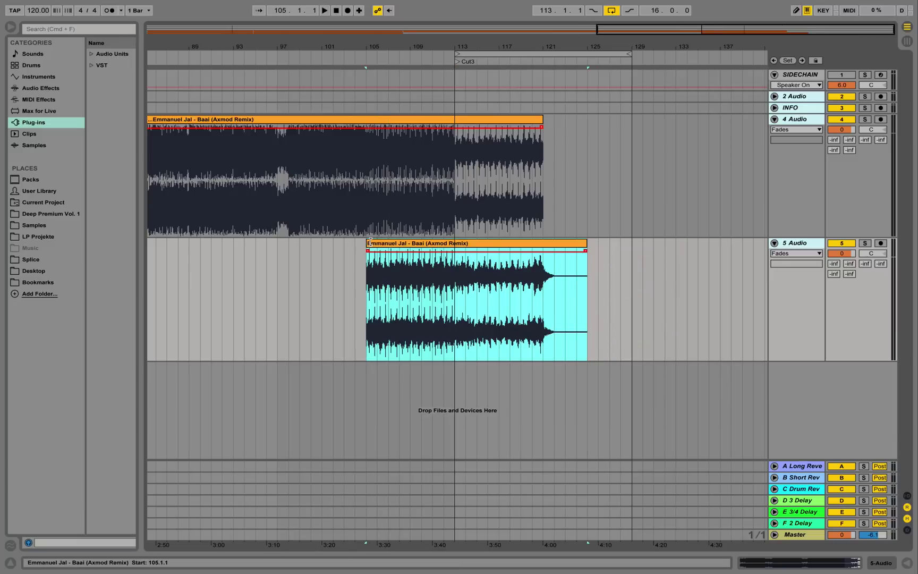
left_click_drag(369, 243, 533, 239)
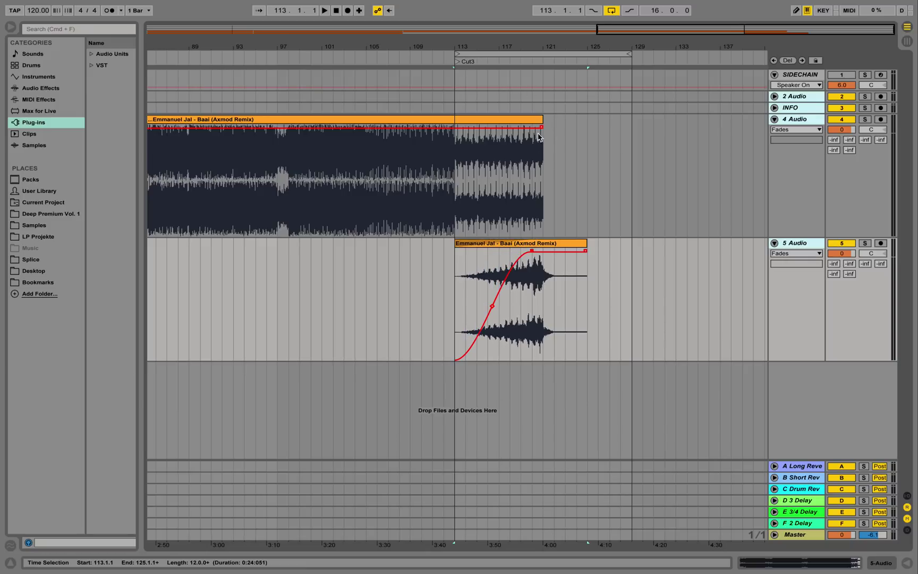
left_click_drag(541, 132, 462, 133)
- Play the crossfade from 113.1.1 and shorten the 4 Audio fade-out so it starts at about bar 115
left_click(456, 152)
key("space")
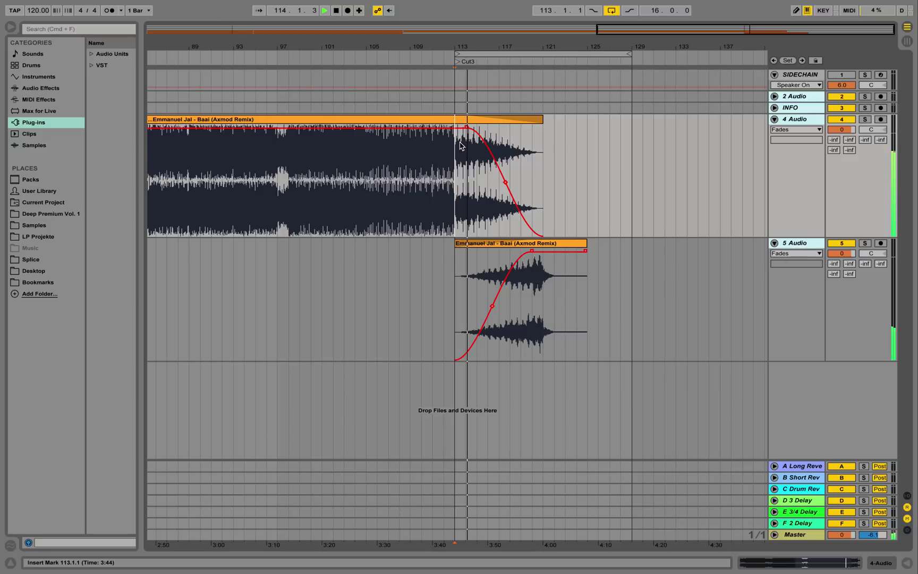
left_click_drag(467, 127, 477, 128)
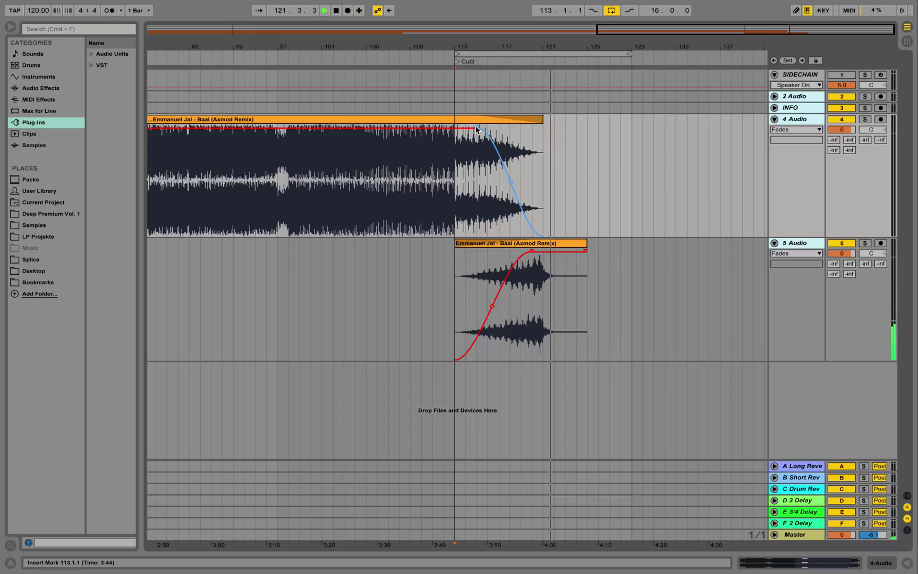
key("space")
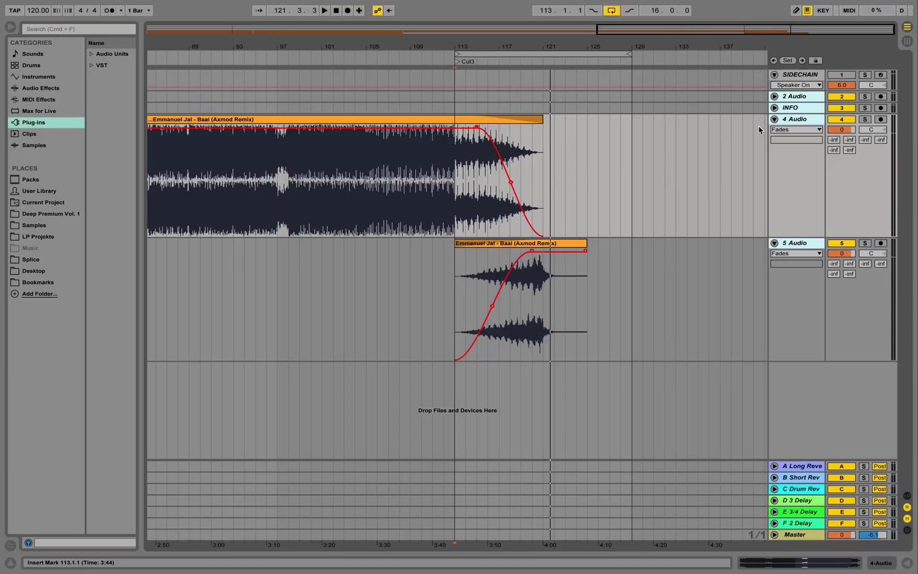
- Fold the 4 Audio track and set the arrangement loop to span the whole edit from 1.1.1 to 125.1.1
left_click(775, 119)
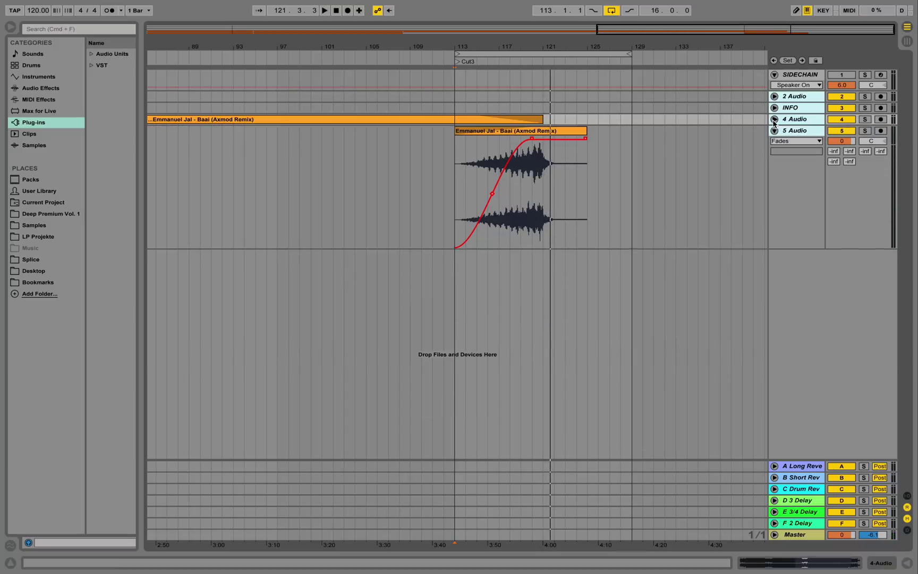
left_click(774, 130)
left_click_drag(495, 51, 497, 32)
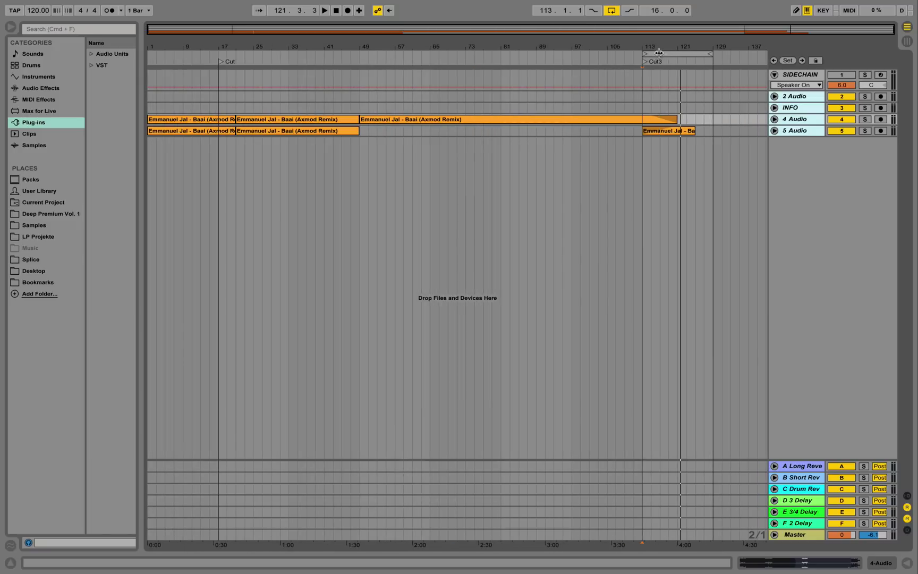
mouse_move(668, 53)
left_mouse_down()
mouse_move(643, 53)
mouse_move(652, 53)
left_mouse_up()
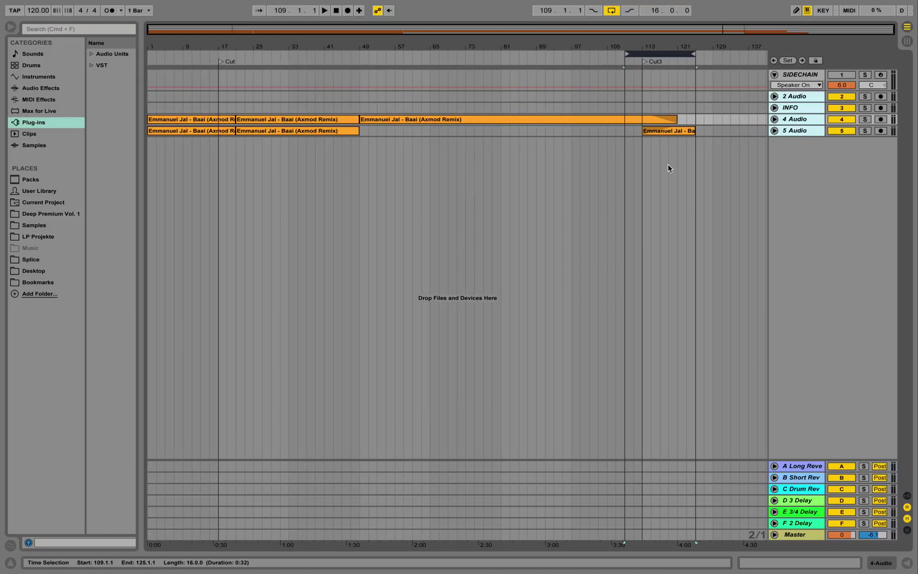
left_click(774, 131)
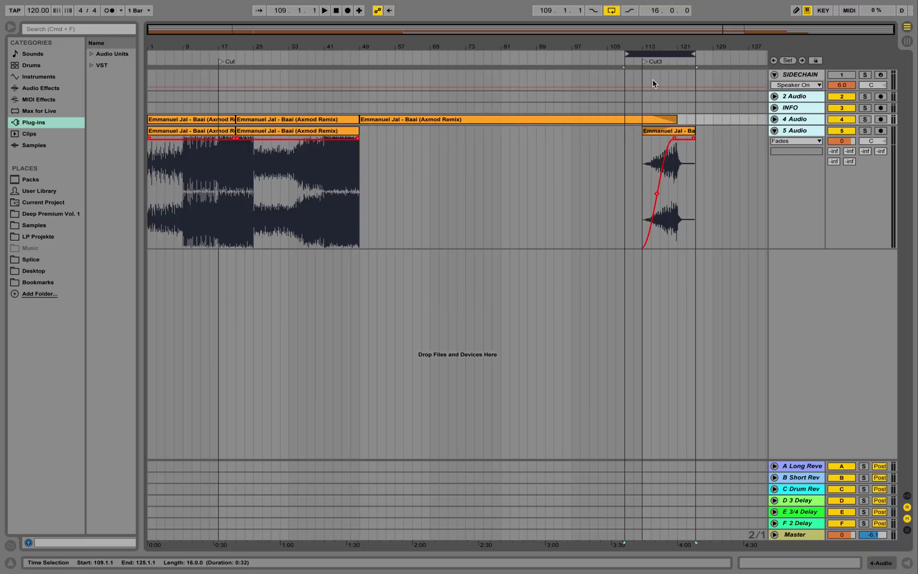
left_click_drag(628, 53, 98, 76)
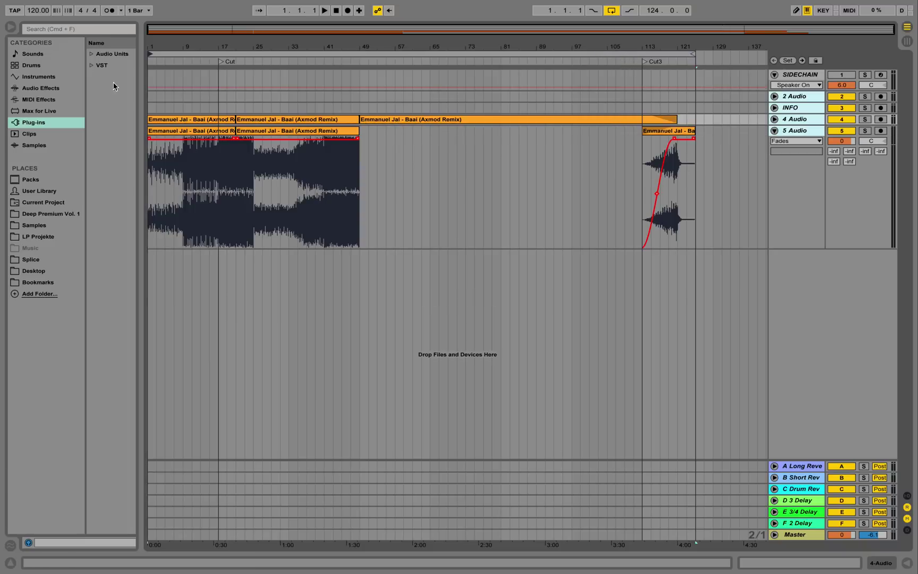
- Delete the two leftover clips between bars 1 and 49 on the 5 Audio track
left_click(310, 131)
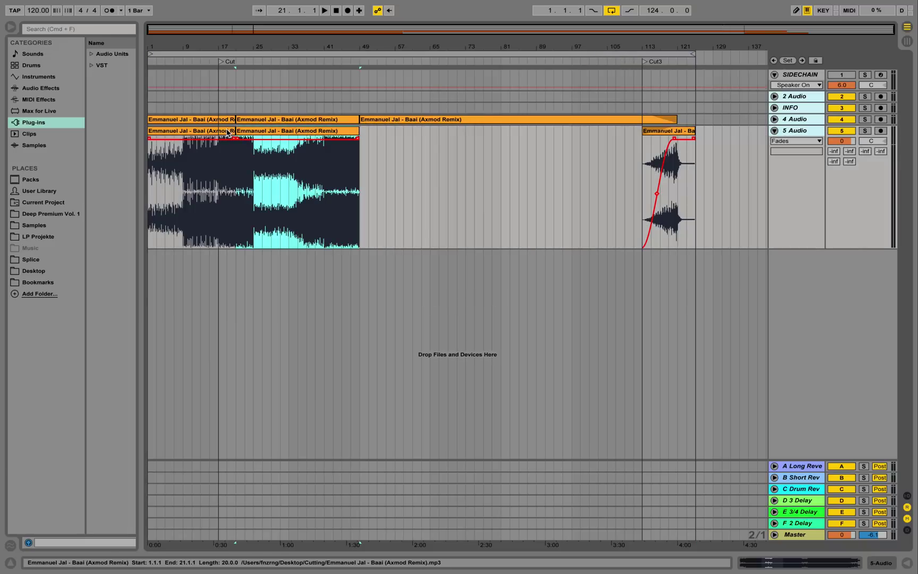
left_click(228, 133, "shift")
key("Delete")
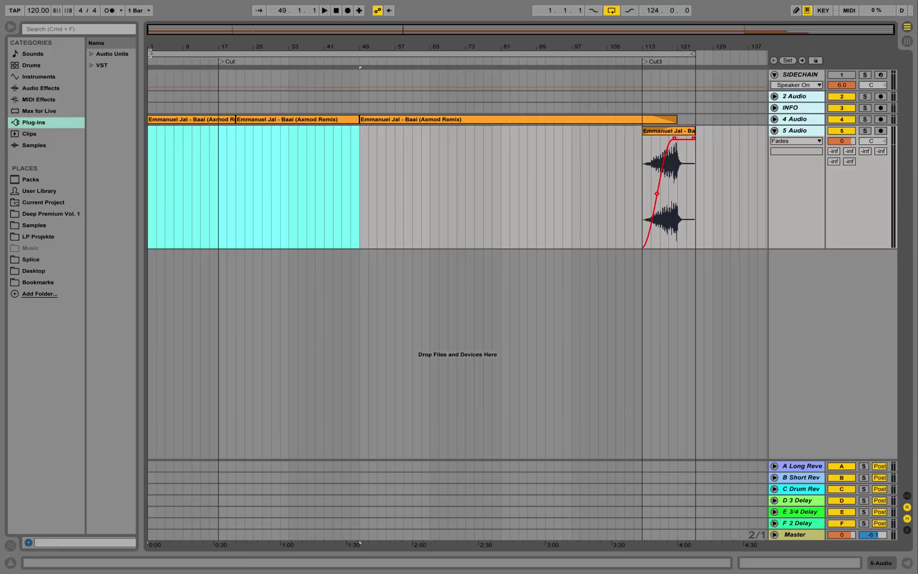
- Select the full loop range, and open the sample properties of the 4 Audio clip that starts at 21.1.1
left_click(211, 51)
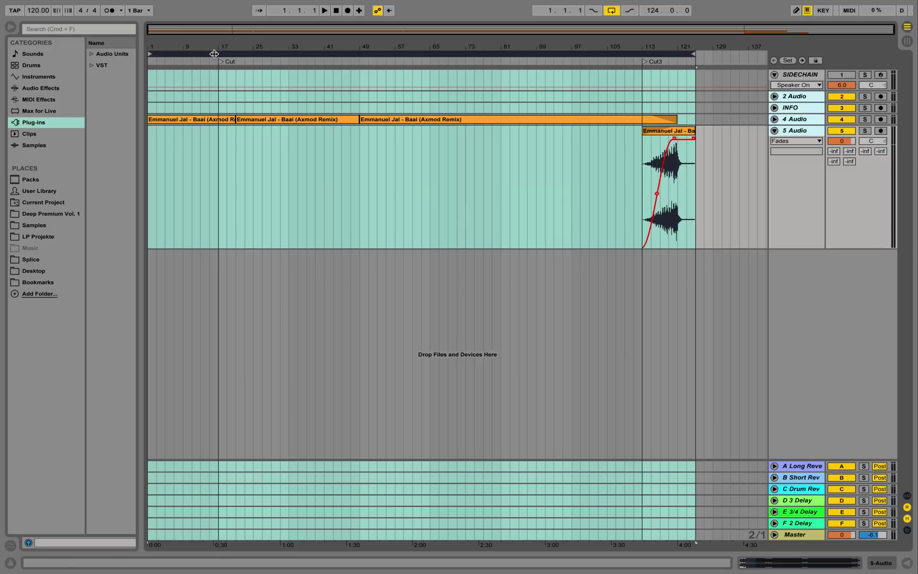
double_click(284, 120)
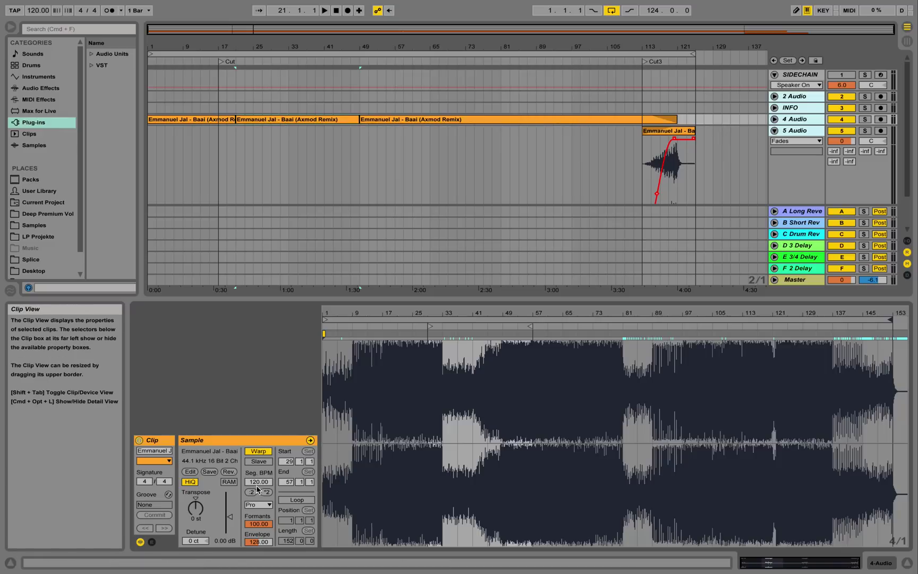